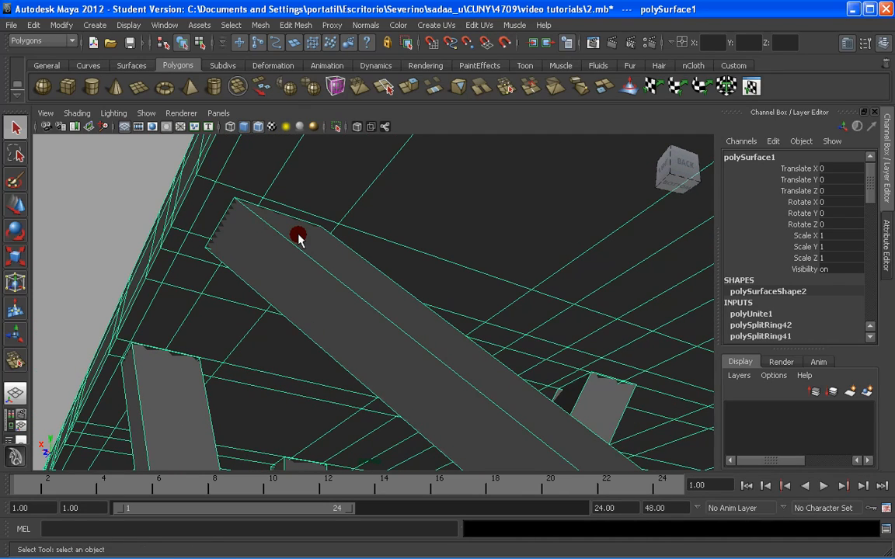
# Turn on X-Ray shading in the perspective view.
pyautogui.click(153, 128)
pyautogui.click(77, 113)
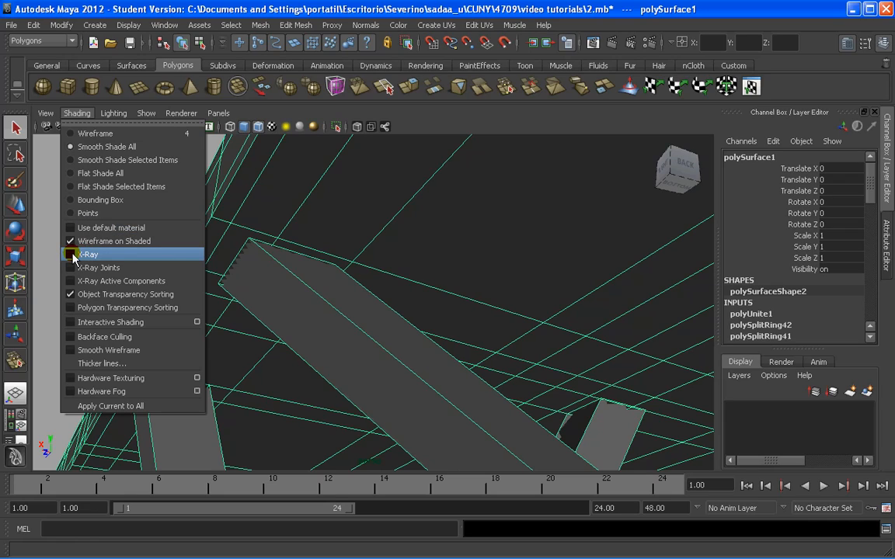
pyautogui.click(74, 257)
# Delete the slab's underside face that lies over the top end of the long diagonal leg.
pyautogui.keyDown('alt'); pyautogui.moveTo(74, 257); pyautogui.dragTo(295, 275); pyautogui.keyUp('alt')
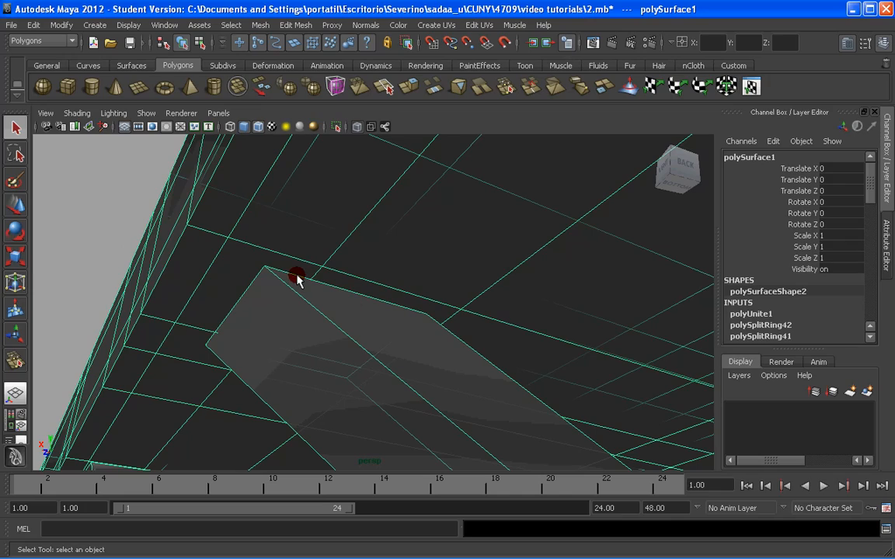
pyautogui.keyDown('alt'); pyautogui.moveTo(364, 286); pyautogui.dragTo(286, 305); pyautogui.keyUp('alt')
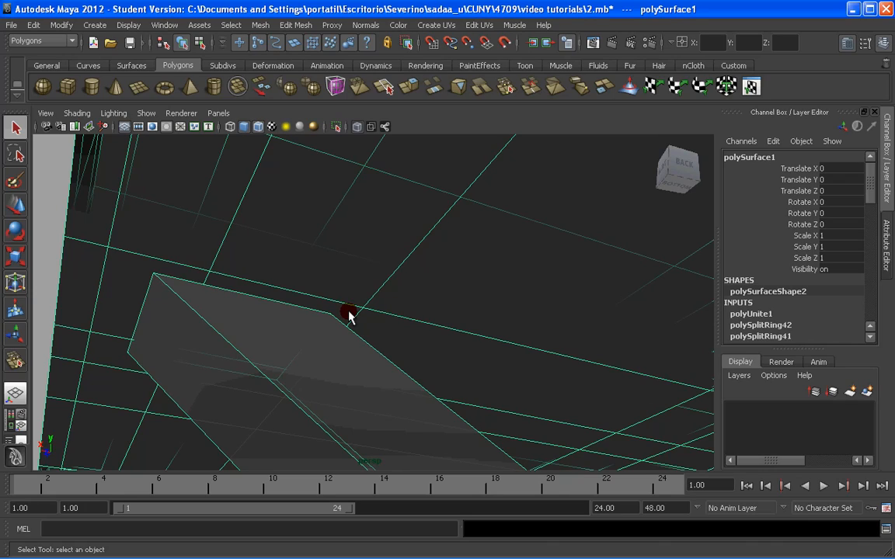
pyautogui.moveTo(226, 281)
pyautogui.keyDown('alt'); pyautogui.mouseDown(button='middle')
pyautogui.moveTo(233, 301)
pyautogui.moveTo(237, 294)
pyautogui.mouseUp(button='middle'); pyautogui.keyUp('alt')
pyautogui.rightClick(237, 293)
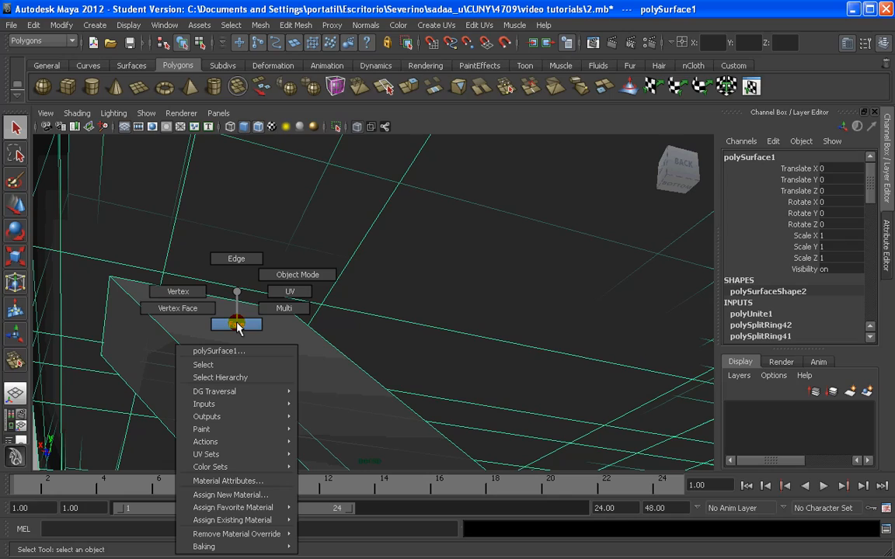
pyautogui.click(237, 325)
pyautogui.click(237, 300)
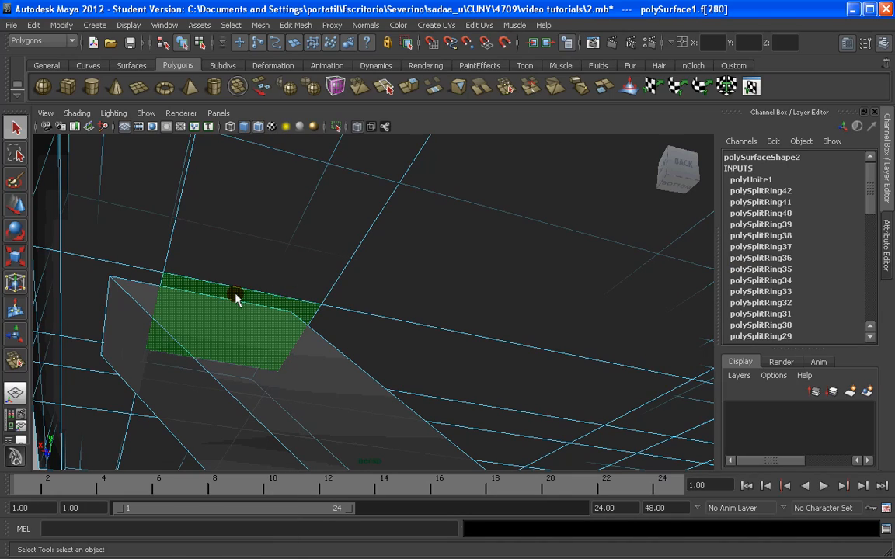
pyautogui.press('Delete')
# Snap two of the diagonal leg's top vertices onto the matching corners of the hole in the slab's underside.
pyautogui.moveTo(151, 287); pyautogui.dragTo(111, 280, button='right')
pyautogui.click(110, 277)
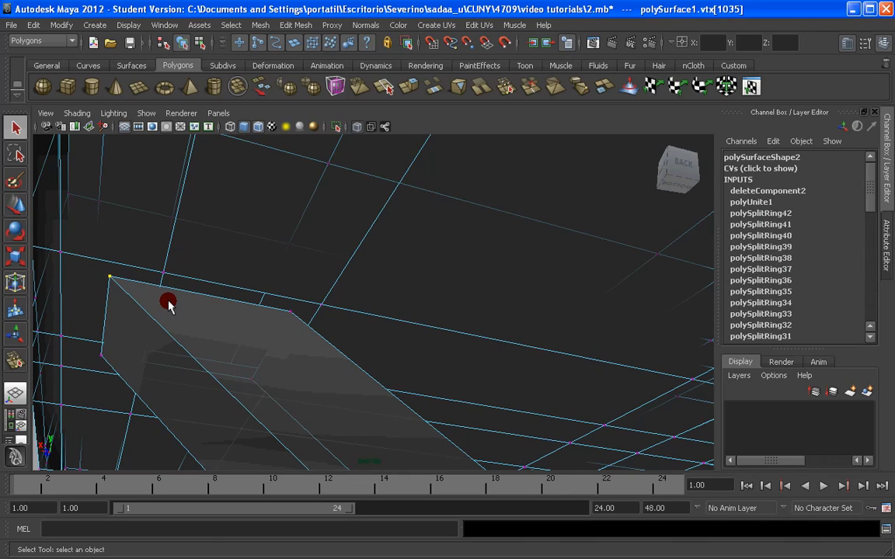
pyautogui.press('w')
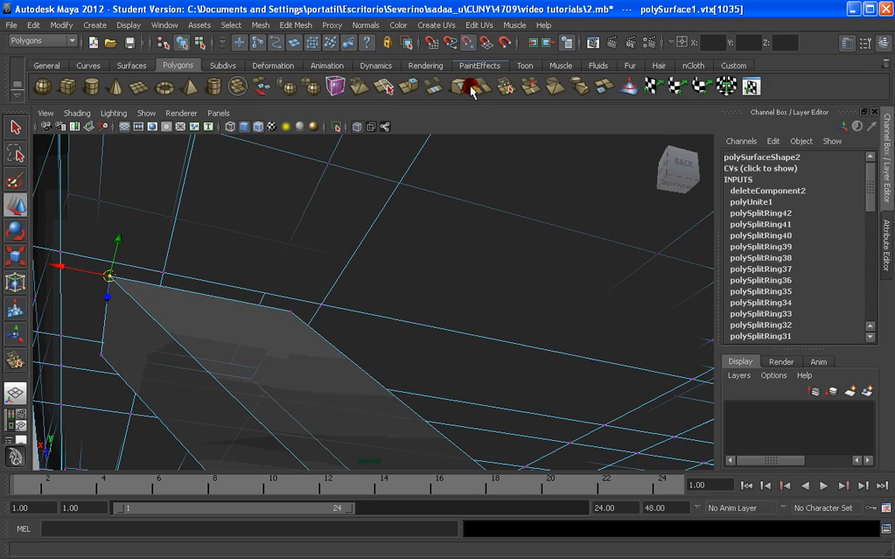
pyautogui.press('v')
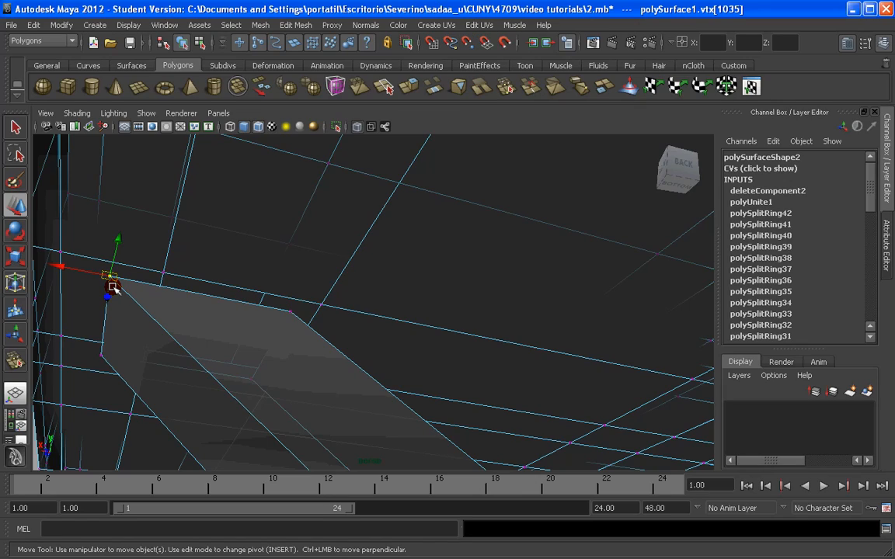
pyautogui.moveTo(113, 278); pyautogui.dragTo(163, 272)
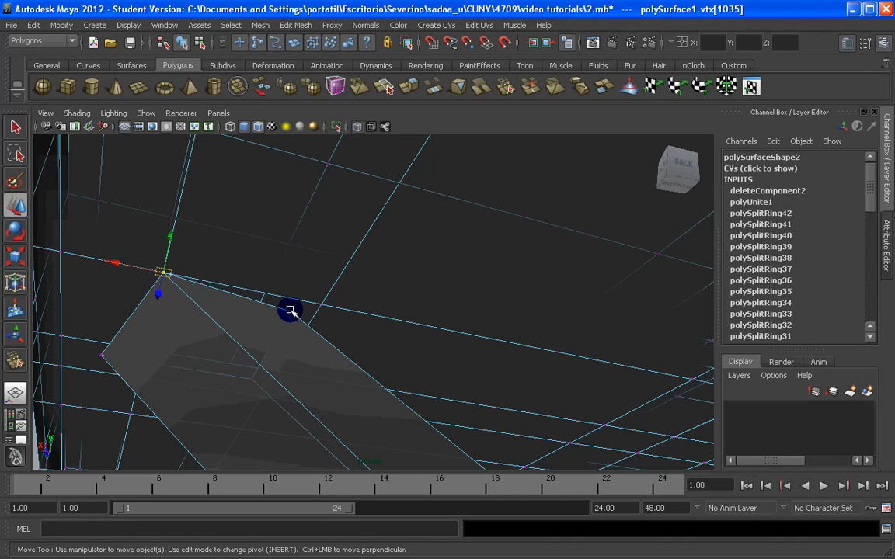
pyautogui.click(292, 314)
pyautogui.press('v')
pyautogui.middleClick(320, 309)
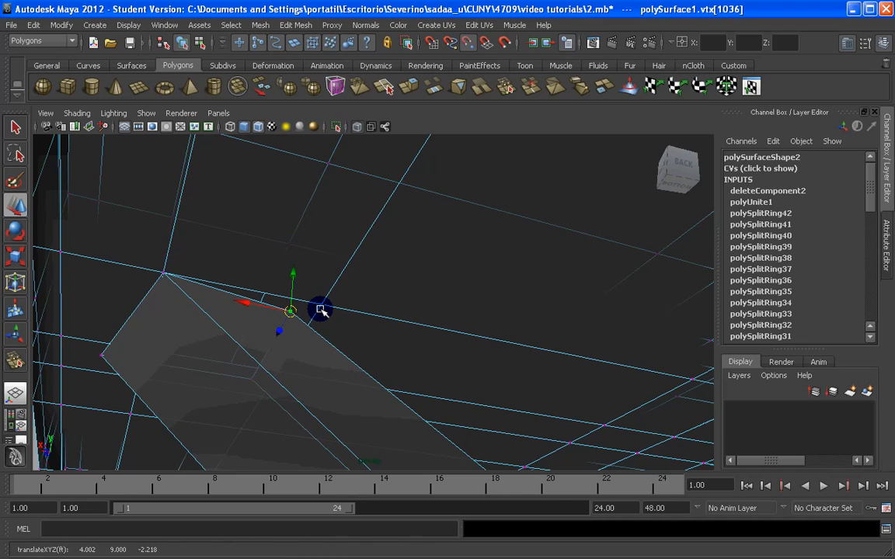
pyautogui.moveTo(320, 310); pyautogui.dragTo(322, 301, button='middle')
# Snap the diagonal leg's remaining top vertices onto the other corners of the hole.
pyautogui.keyDown('alt'); pyautogui.moveTo(197, 321); pyautogui.dragTo(324, 316); pyautogui.keyUp('alt')
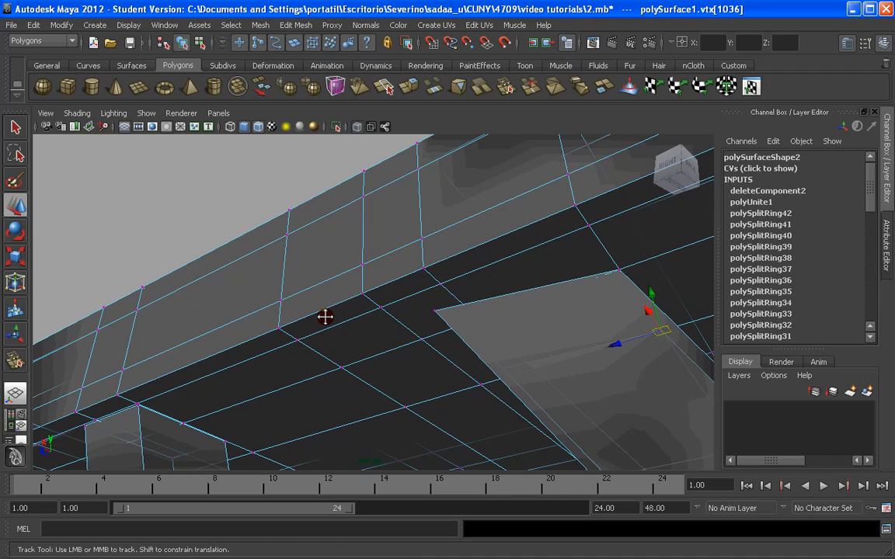
pyautogui.click(383, 315)
pyautogui.moveTo(383, 314); pyautogui.dragTo(525, 356)
pyautogui.keyDown('alt'); pyautogui.moveTo(525, 356); pyautogui.dragTo(459, 353, button='middle'); pyautogui.keyUp('alt')
pyautogui.keyDown('alt'); pyautogui.moveTo(459, 354); pyautogui.dragTo(351, 335); pyautogui.keyUp('alt')
pyautogui.click(301, 323)
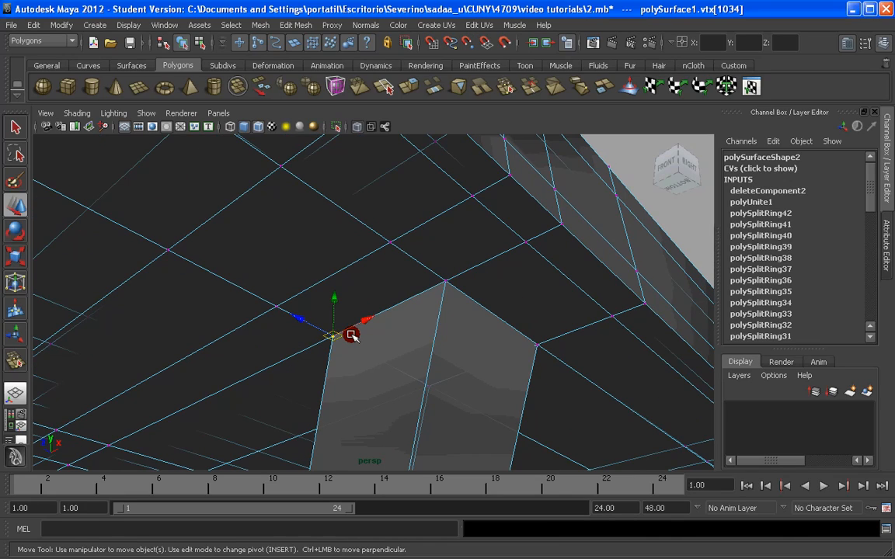
# Merge the overlapping vertices around the leg's top with a threshold of 0.0100.
pyautogui.moveTo(277, 250); pyautogui.dragTo(574, 432)
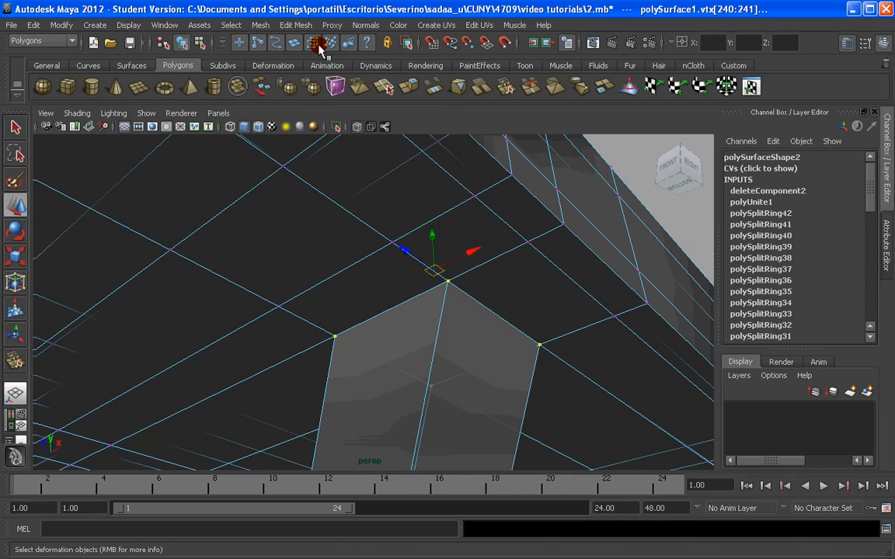
pyautogui.click(294, 25)
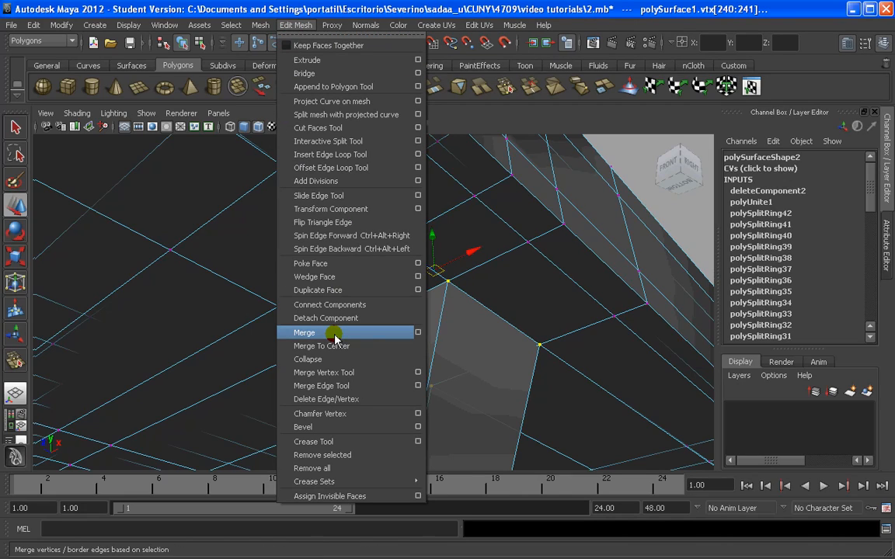
pyautogui.click(418, 332)
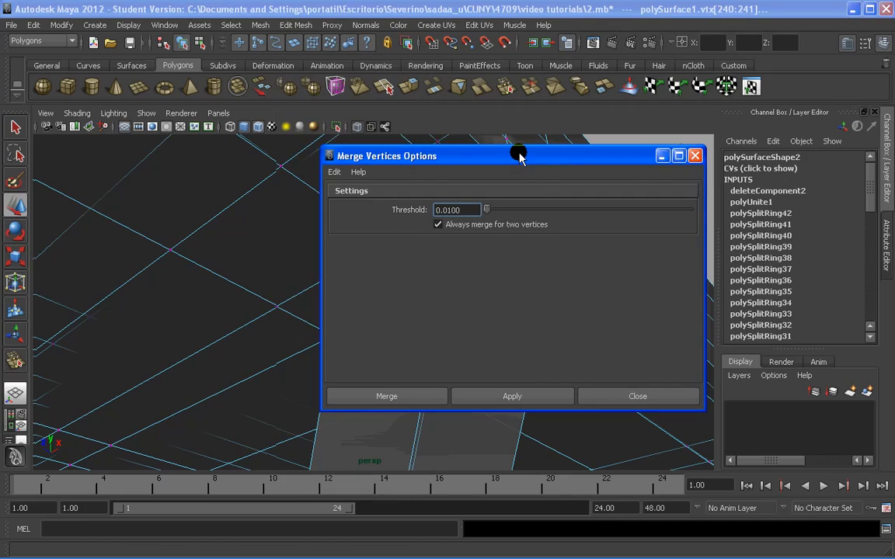
pyautogui.click(480, 209)
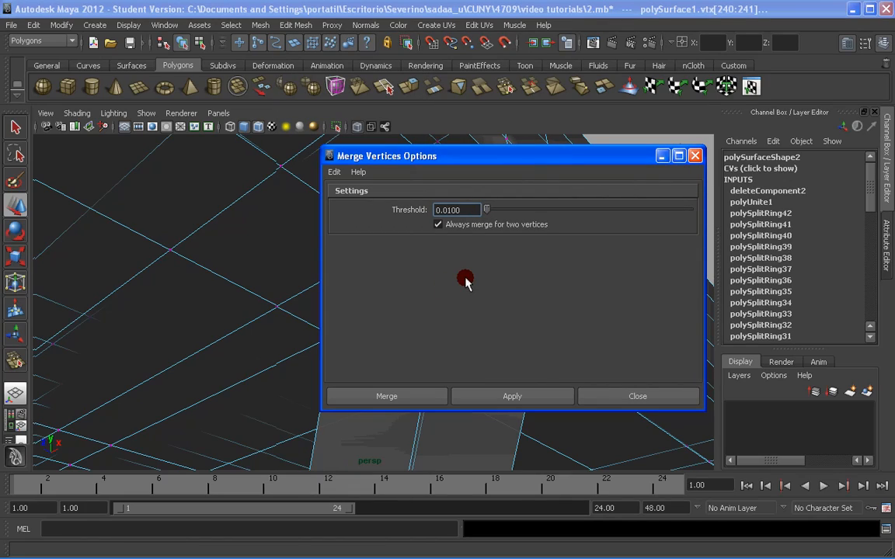
pyautogui.click(517, 396)
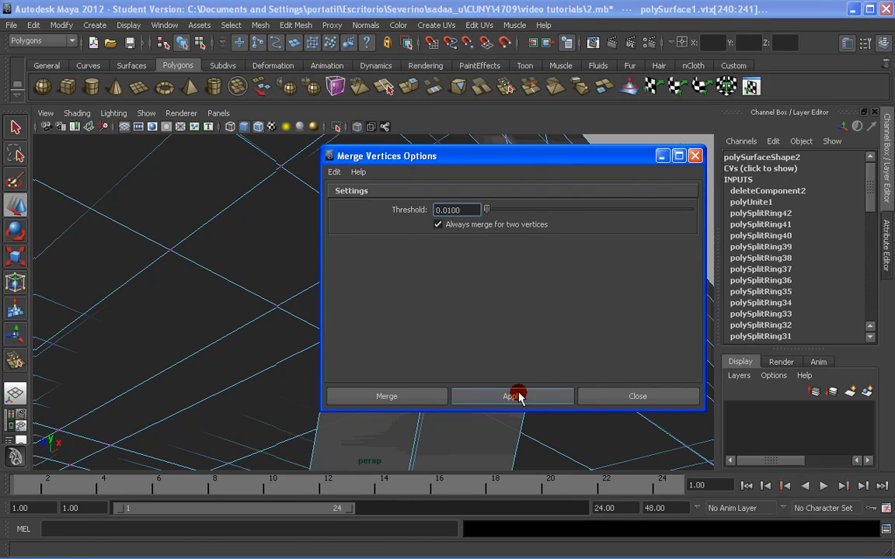
pyautogui.click(625, 398)
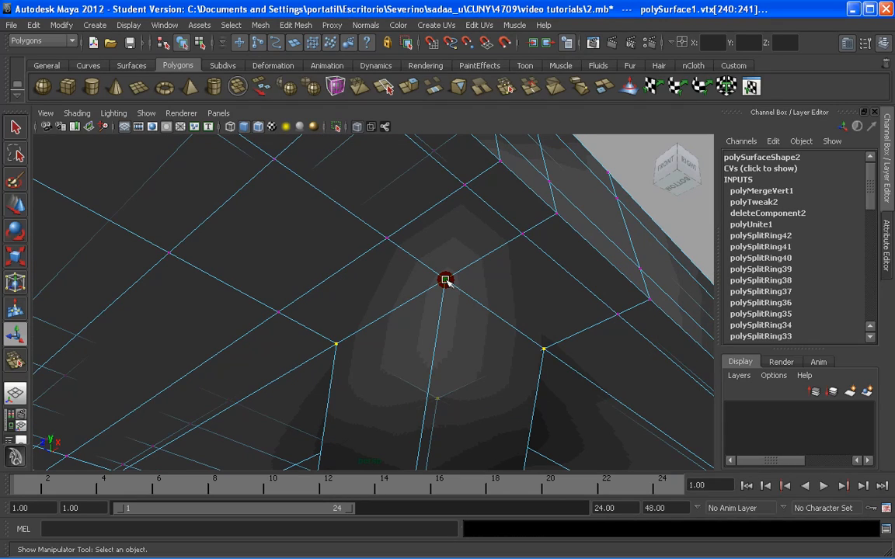
# Try moving the merged corner vertex to test the weld and undo the move.
pyautogui.click(448, 272)
pyautogui.keyDown('alt'); pyautogui.moveTo(490, 315); pyautogui.dragTo(485, 315); pyautogui.keyUp('alt')
pyautogui.press('w')
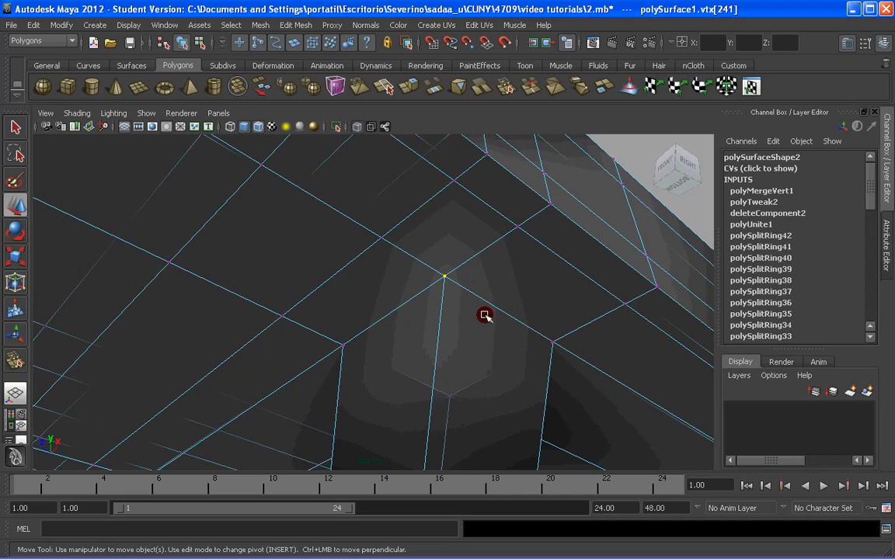
pyautogui.moveTo(443, 260); pyautogui.dragTo(466, 315)
pyautogui.hotkey('ctrl', 'z')
# Inspect the welded leg joint with the mesh in smooth preview.
pyautogui.moveTo(463, 291); pyautogui.dragTo(520, 270, button='right')
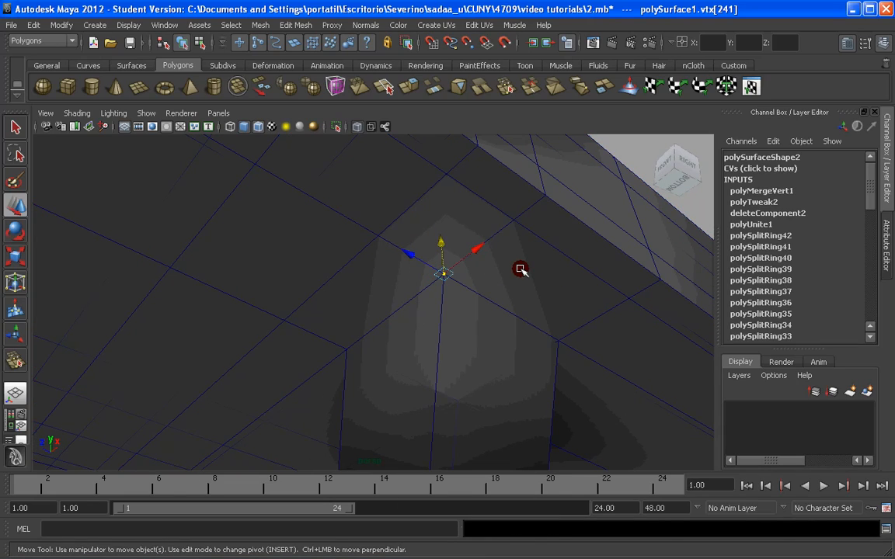
pyautogui.press('3')
pyautogui.keyDown('alt'); pyautogui.moveTo(439, 293); pyautogui.dragTo(524, 300); pyautogui.keyUp('alt')
# Delete the slab's underside face over the top end of the neighbouring slanted leg.
pyautogui.rightClick(451, 291)
pyautogui.moveTo(451, 291); pyautogui.dragTo(448, 323, button='right')
pyautogui.keyDown('alt'); pyautogui.moveTo(361, 319); pyautogui.dragTo(375, 296, button='middle'); pyautogui.keyUp('alt')
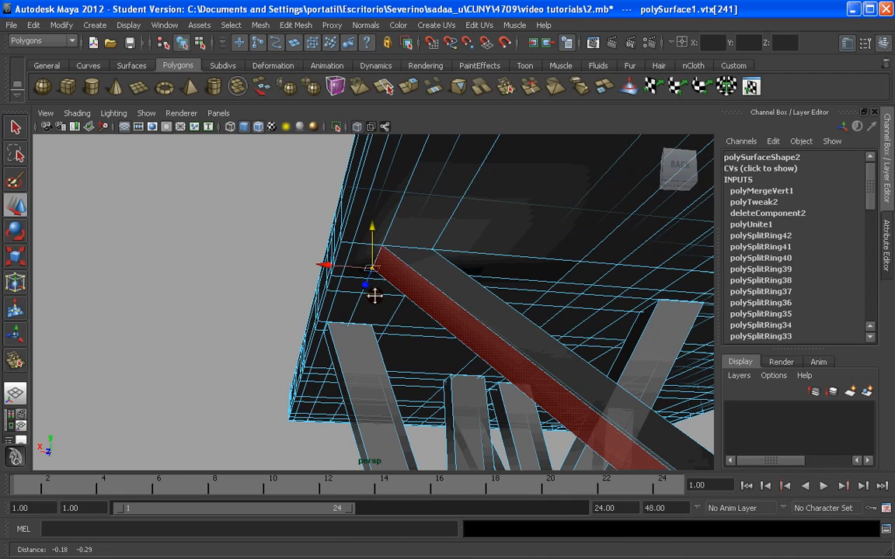
pyautogui.keyDown('alt'); pyautogui.moveTo(374, 295); pyautogui.dragTo(445, 275); pyautogui.keyUp('alt')
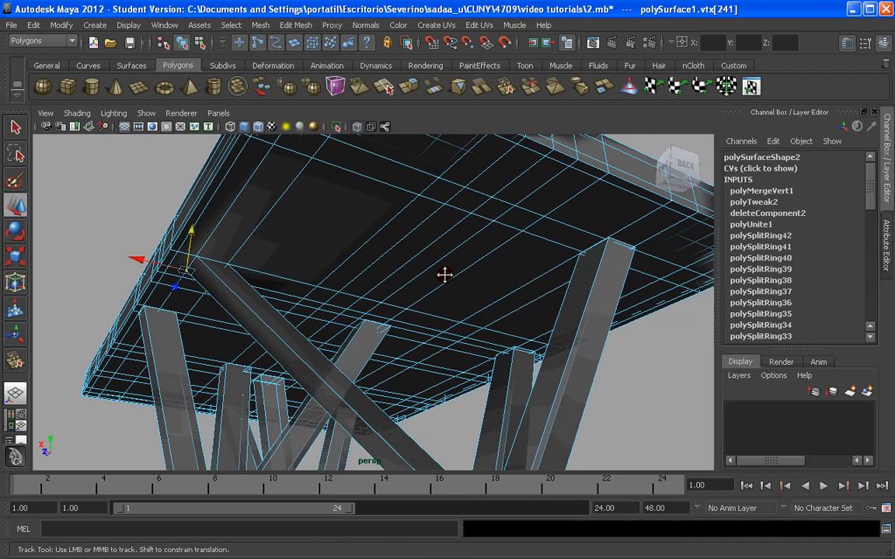
pyautogui.keyDown('alt'); pyautogui.moveTo(444, 275); pyautogui.dragTo(364, 301, button='middle'); pyautogui.keyUp('alt')
pyautogui.scroll(5, 363, 301)
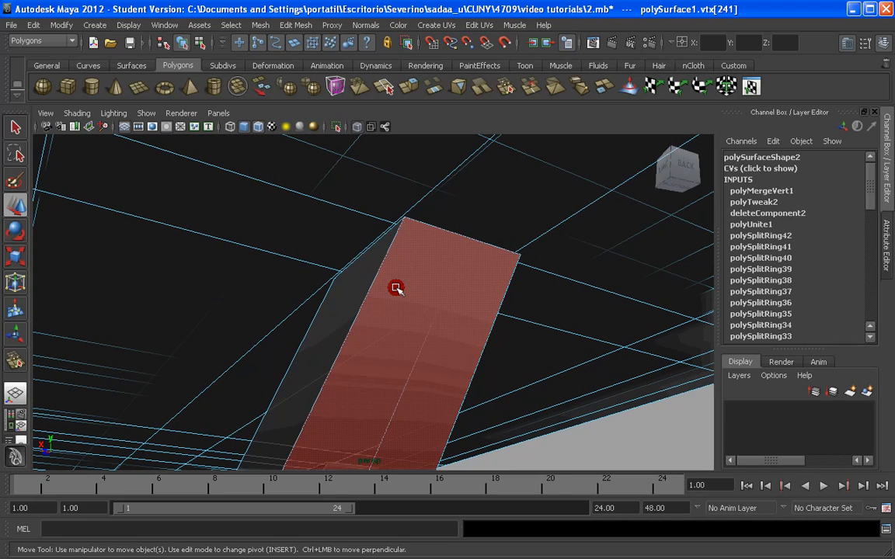
pyautogui.keyDown('alt'); pyautogui.moveTo(396, 288); pyautogui.dragTo(478, 348); pyautogui.keyUp('alt')
pyautogui.click(392, 392)
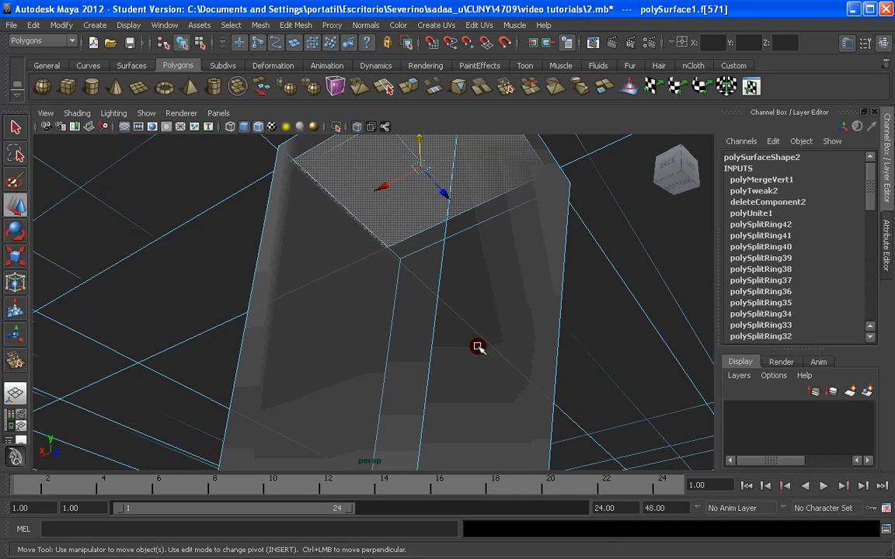
pyautogui.click(482, 342)
# Snap the four top vertices of the slanted leg onto the corners of its hole in the slab.
pyautogui.rightClick(484, 210)
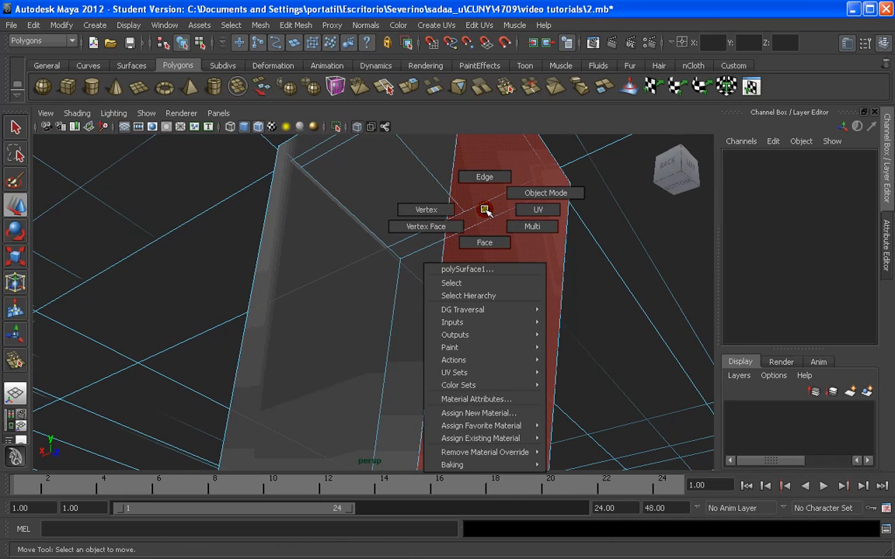
pyautogui.moveTo(483, 209); pyautogui.dragTo(427, 210, button='right')
pyautogui.keyDown('alt'); pyautogui.moveTo(486, 189); pyautogui.dragTo(477, 309, button='middle'); pyautogui.keyUp('alt')
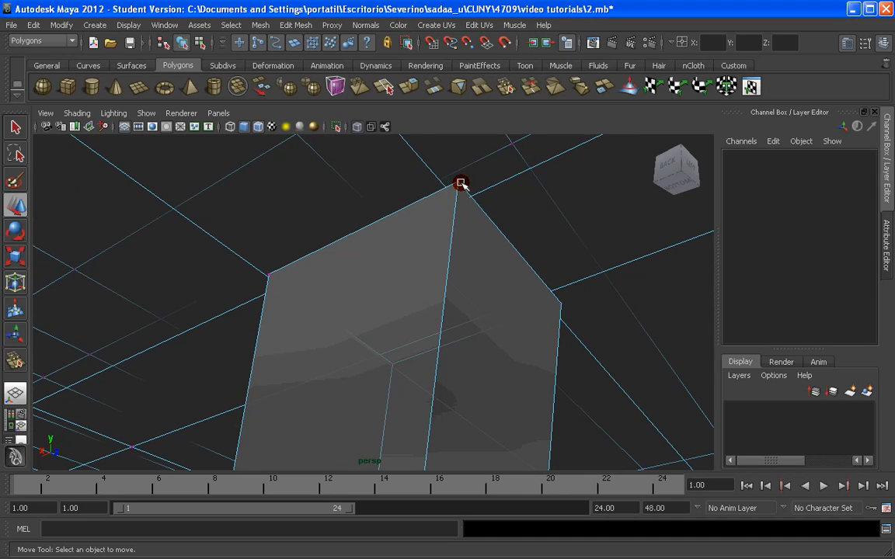
pyautogui.click(460, 183)
pyautogui.press('v')
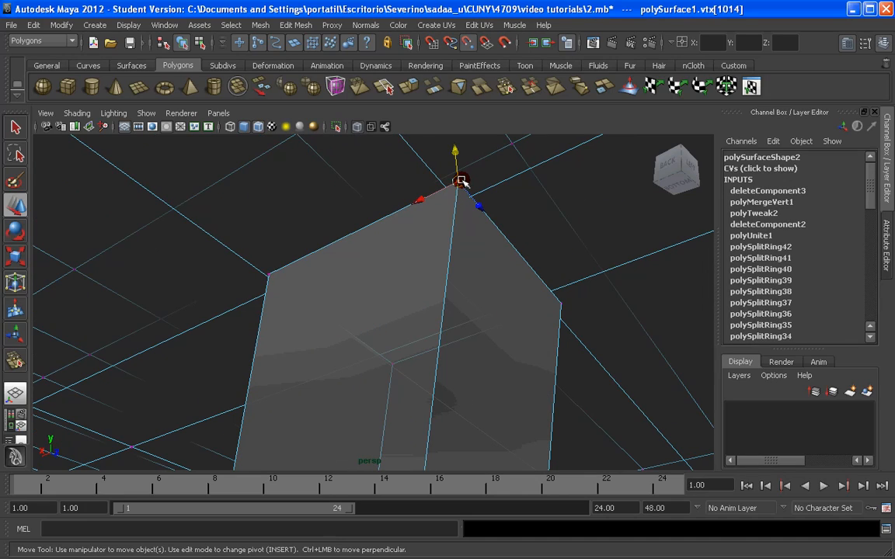
pyautogui.moveTo(460, 181); pyautogui.dragTo(539, 295)
pyautogui.click(560, 303)
pyautogui.click(274, 278)
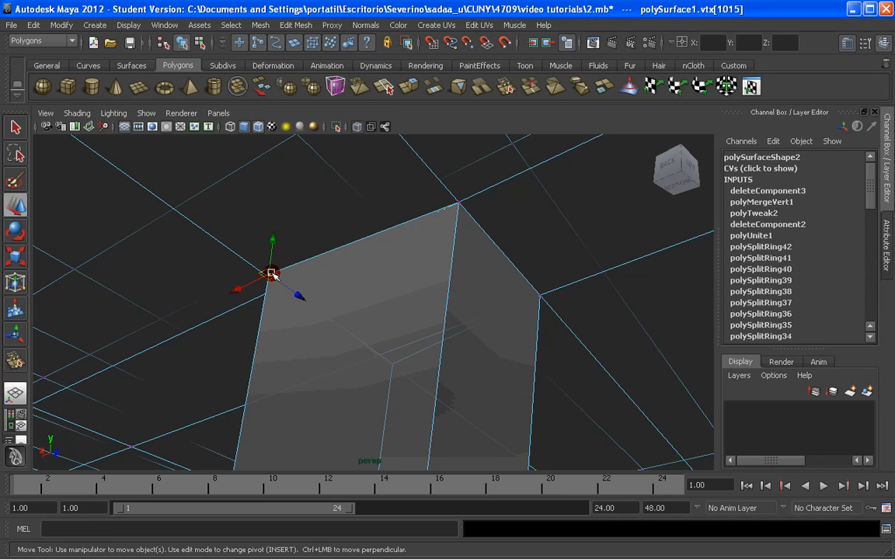
pyautogui.moveTo(272, 275); pyautogui.dragTo(281, 286)
pyautogui.click(393, 364)
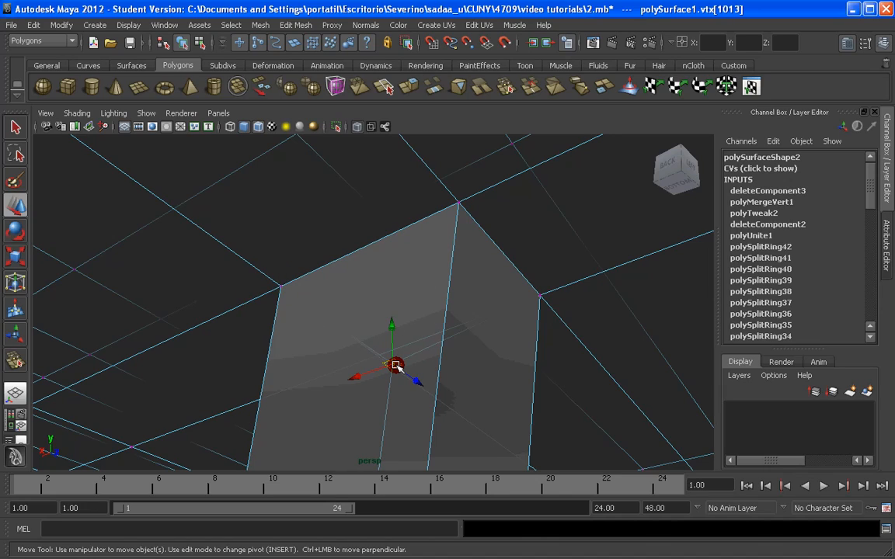
pyautogui.moveTo(395, 366); pyautogui.dragTo(497, 318)
# Merge the overlapping vertices at the slanted leg's top and check the joint in smooth preview.
pyautogui.moveTo(374, 282); pyautogui.dragTo(545, 432)
pyautogui.keyDown('shift'); pyautogui.moveTo(527, 377); pyautogui.dragTo(580, 336, button='right'); pyautogui.keyUp('shift')
pyautogui.press('3')
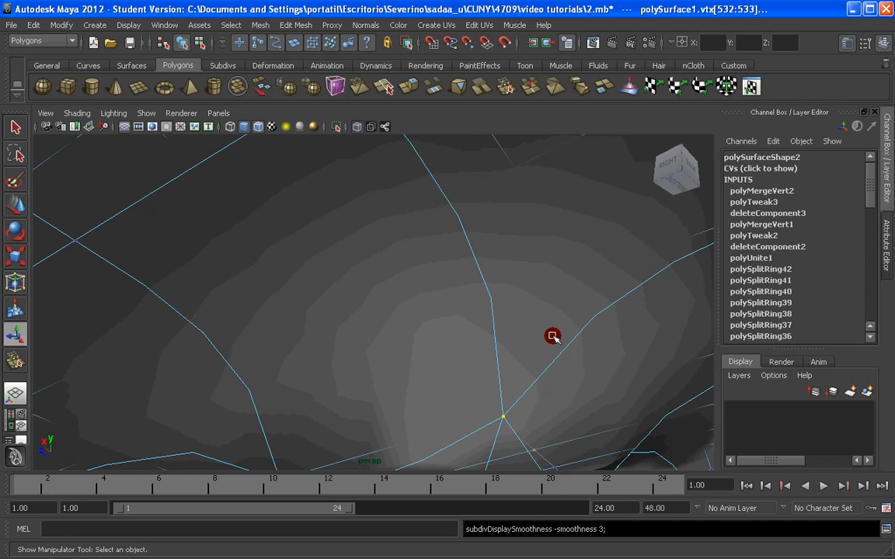
pyautogui.keyDown('alt'); pyautogui.moveTo(552, 335); pyautogui.dragTo(521, 301); pyautogui.keyUp('alt')
pyautogui.keyDown('alt'); pyautogui.moveTo(521, 300); pyautogui.dragTo(512, 278, button='middle'); pyautogui.keyUp('alt')
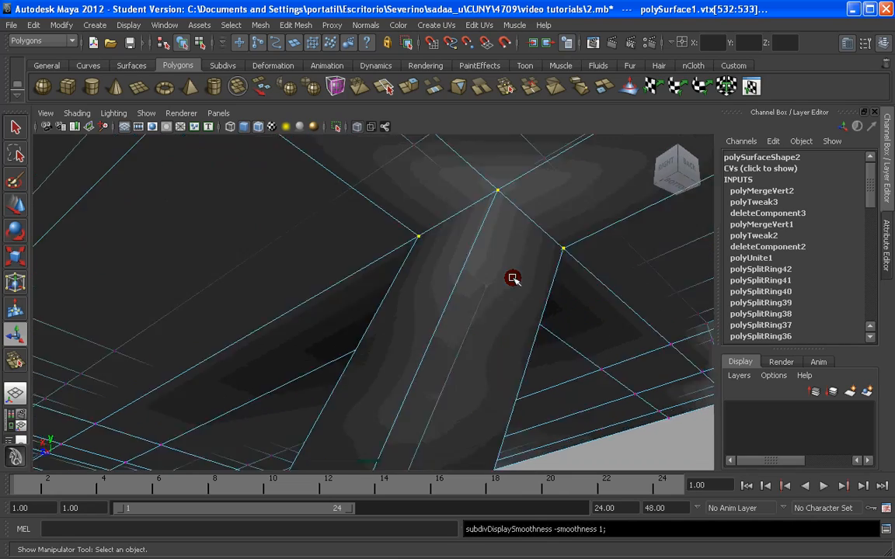
pyautogui.press('1')
# Delete the slab's underside face beside the top end of the next slanted leg.
pyautogui.keyDown('alt'); pyautogui.moveTo(348, 270); pyautogui.dragTo(530, 333); pyautogui.keyUp('alt')
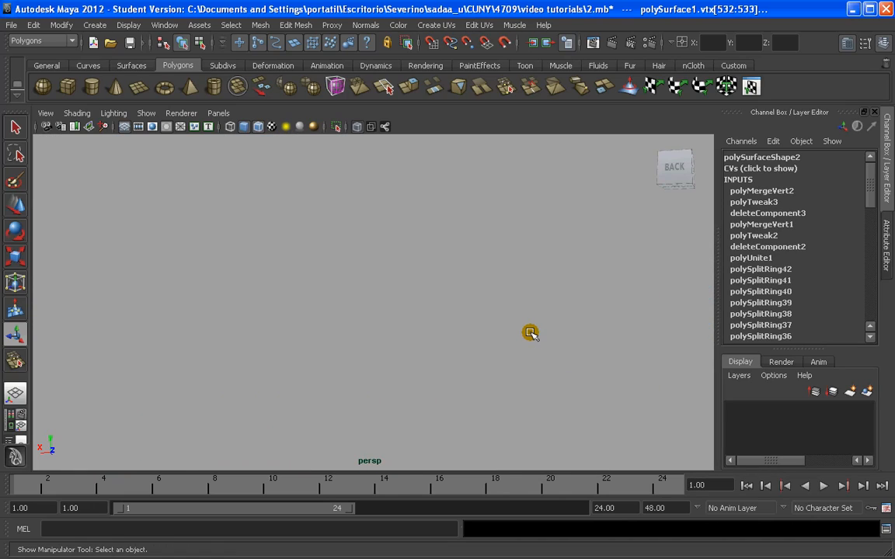
pyautogui.keyDown('alt'); pyautogui.moveTo(454, 345); pyautogui.dragTo(457, 338); pyautogui.keyUp('alt')
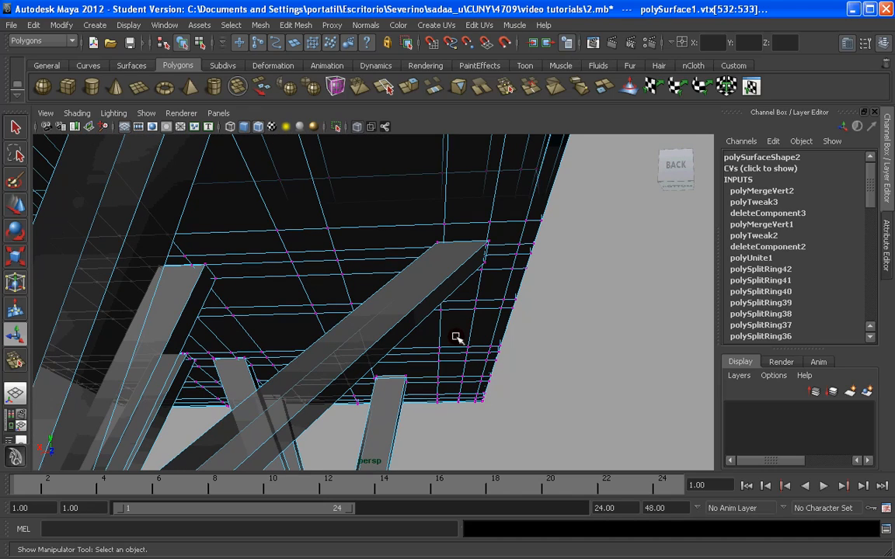
pyautogui.moveTo(412, 233); pyautogui.dragTo(432, 281)
pyautogui.press('f')
pyautogui.rightClick(434, 284)
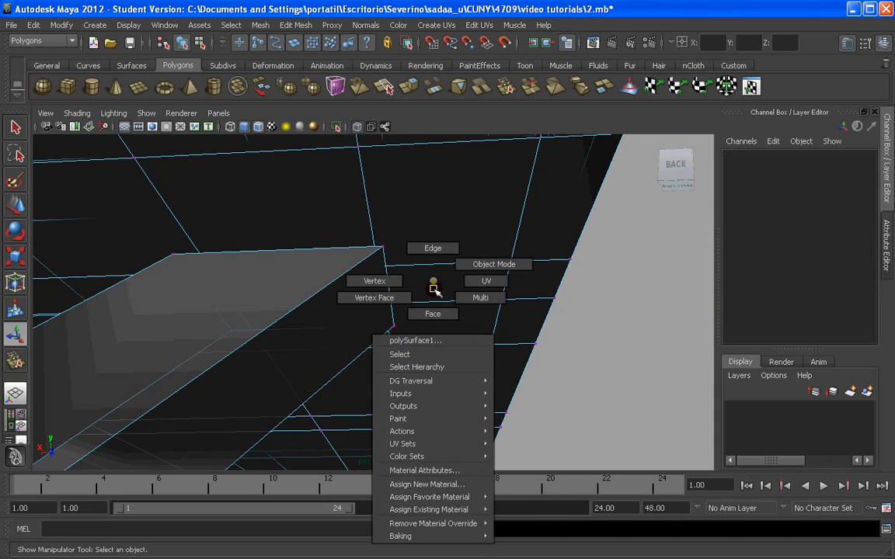
pyautogui.click(433, 314)
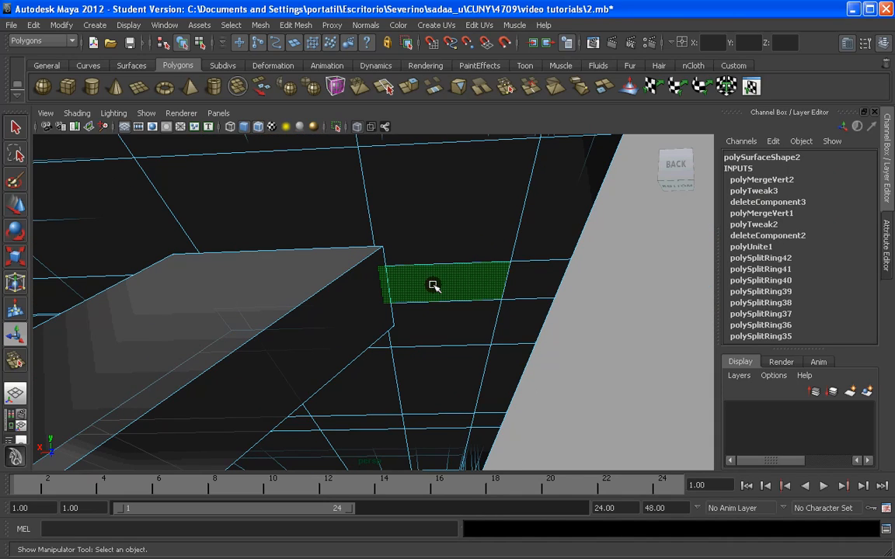
pyautogui.hotkey('ctrl', 'z')
pyautogui.hotkey('ctrl', 'z')
pyautogui.hotkey('ctrl', 'z')
pyautogui.click(344, 285)
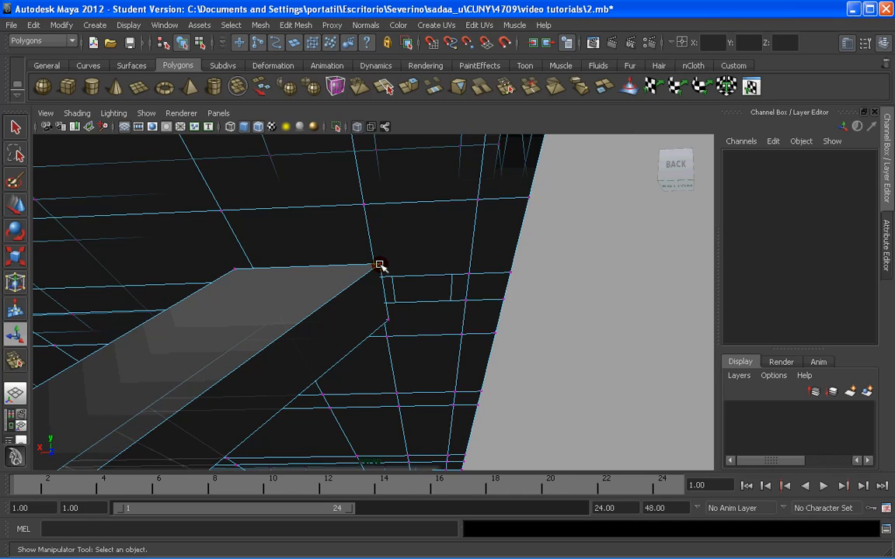
# Snap the four top vertices of this slanted leg onto the corners of its hole in the slab.
pyautogui.click(379, 265)
pyautogui.keyDown('alt'); pyautogui.moveTo(379, 265); pyautogui.dragTo(414, 284, button='middle'); pyautogui.keyUp('alt')
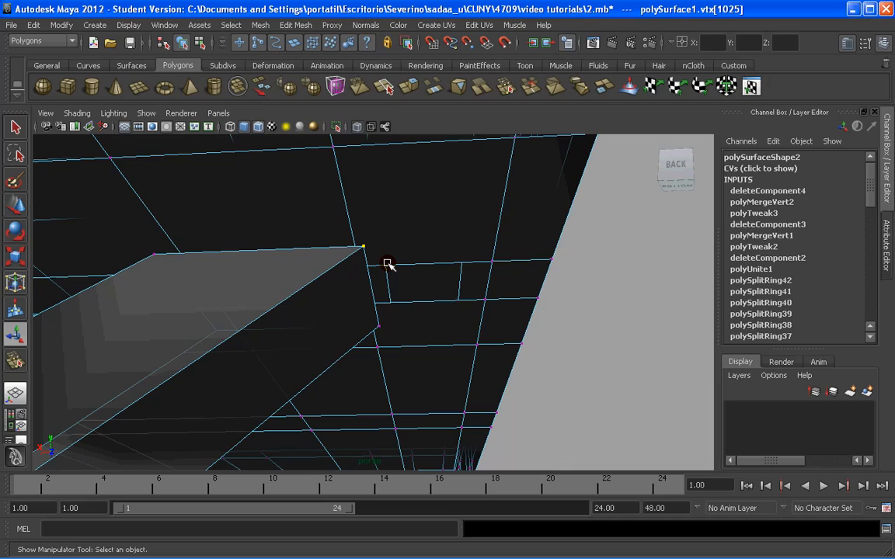
pyautogui.press('w')
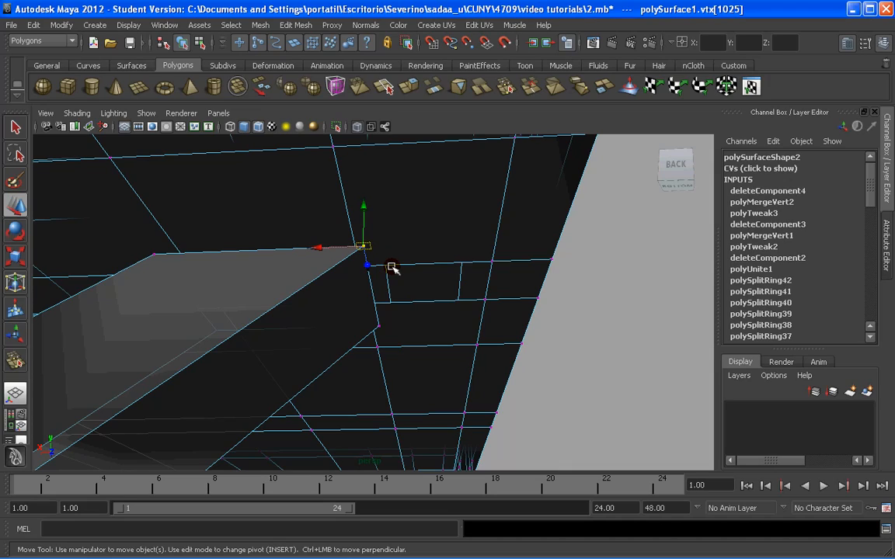
pyautogui.moveTo(411, 259); pyautogui.dragTo(477, 317, button='middle')
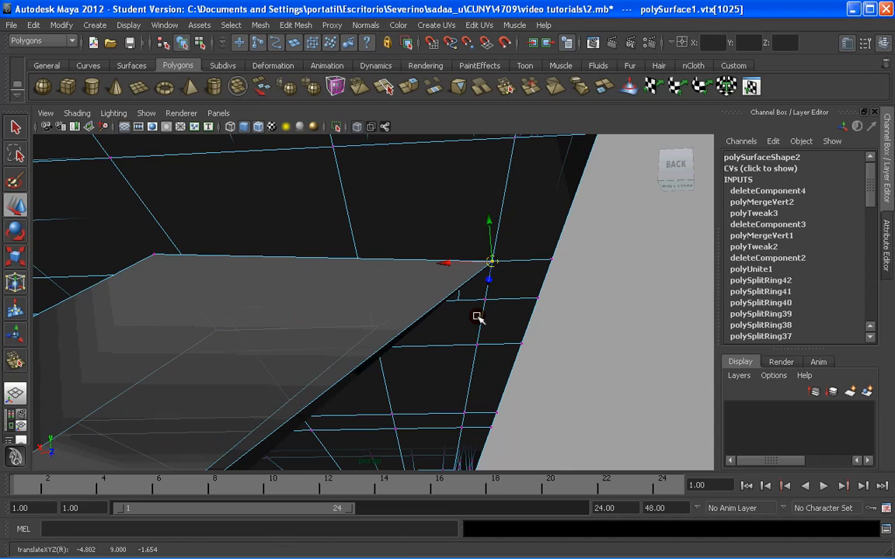
pyautogui.keyDown('alt'); pyautogui.moveTo(477, 316); pyautogui.dragTo(393, 305); pyautogui.keyUp('alt')
pyautogui.click(298, 323)
pyautogui.press('v')
pyautogui.moveTo(299, 324); pyautogui.dragTo(472, 272)
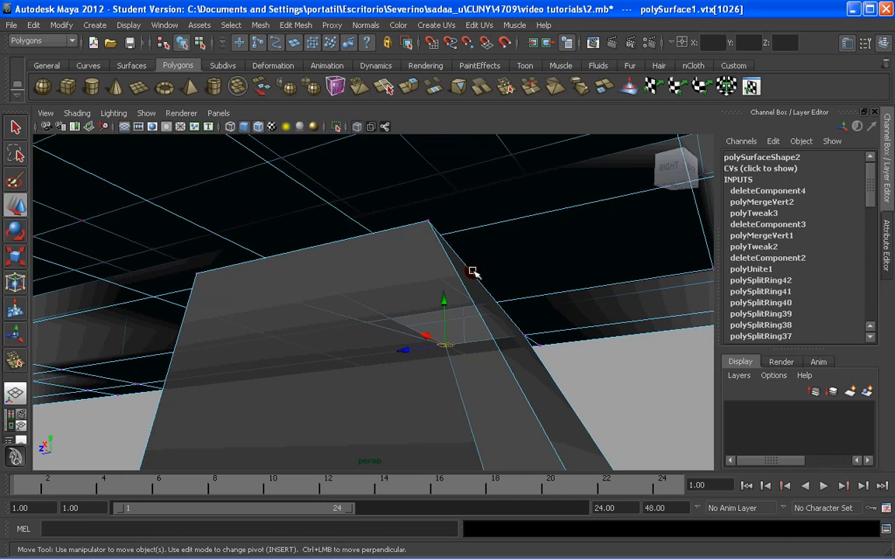
pyautogui.click(426, 221)
pyautogui.moveTo(427, 222); pyautogui.dragTo(480, 307)
pyautogui.moveTo(196, 275)
pyautogui.mouseDown()
pyautogui.moveTo(264, 316)
pyautogui.moveTo(392, 323)
pyautogui.moveTo(365, 299)
pyautogui.mouseUp()
# Merge the overlapping vertices where the slanted leg meets the slab.
pyautogui.moveTo(348, 264); pyautogui.dragTo(498, 364)
pyautogui.keyDown('shift'); pyautogui.rightClick(458, 314); pyautogui.keyUp('shift')
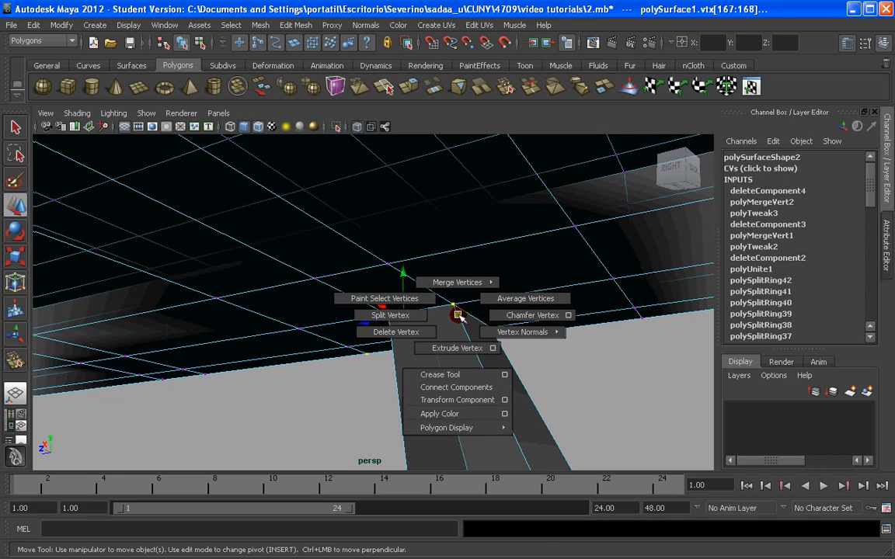
pyautogui.moveTo(504, 270)
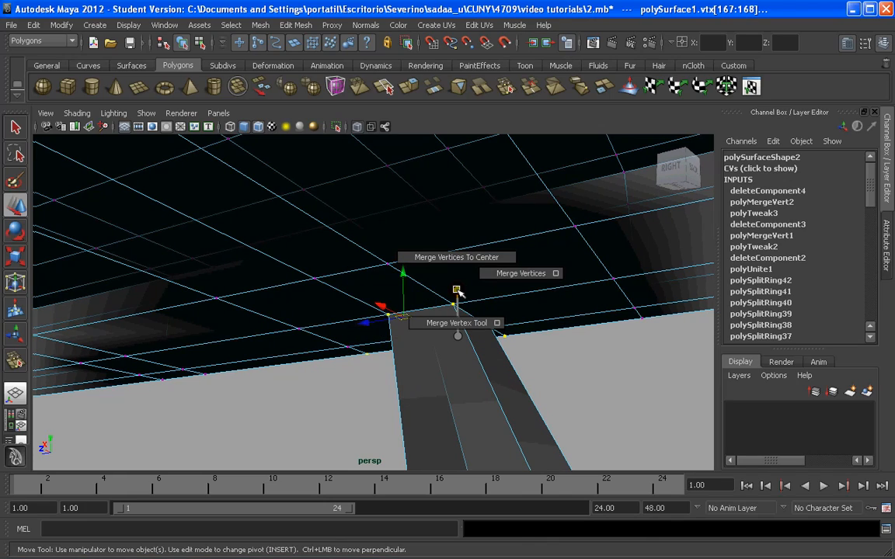
pyautogui.click(504, 270)
pyautogui.moveTo(505, 280)
pyautogui.keyDown('alt'); pyautogui.mouseDown()
pyautogui.moveTo(511, 341)
pyautogui.moveTo(299, 341)
pyautogui.moveTo(302, 315)
pyautogui.moveTo(371, 336)
pyautogui.moveTo(174, 224)
pyautogui.mouseUp(); pyautogui.keyUp('alt')
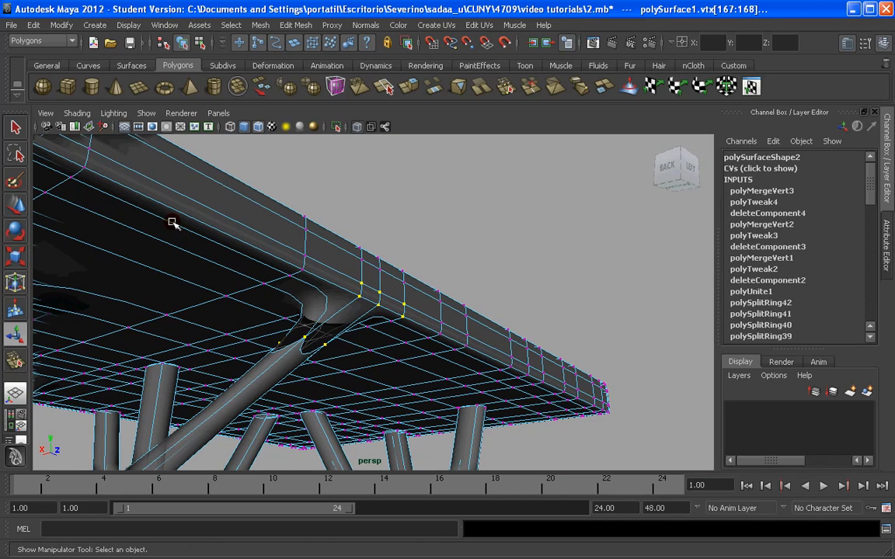
# Turn off X-Ray shading, return the mesh to object mode and inspect the welded leg joints from several sides.
pyautogui.click(77, 113)
pyautogui.click(75, 254)
pyautogui.keyDown('alt'); pyautogui.moveTo(256, 280); pyautogui.dragTo(323, 298); pyautogui.keyUp('alt')
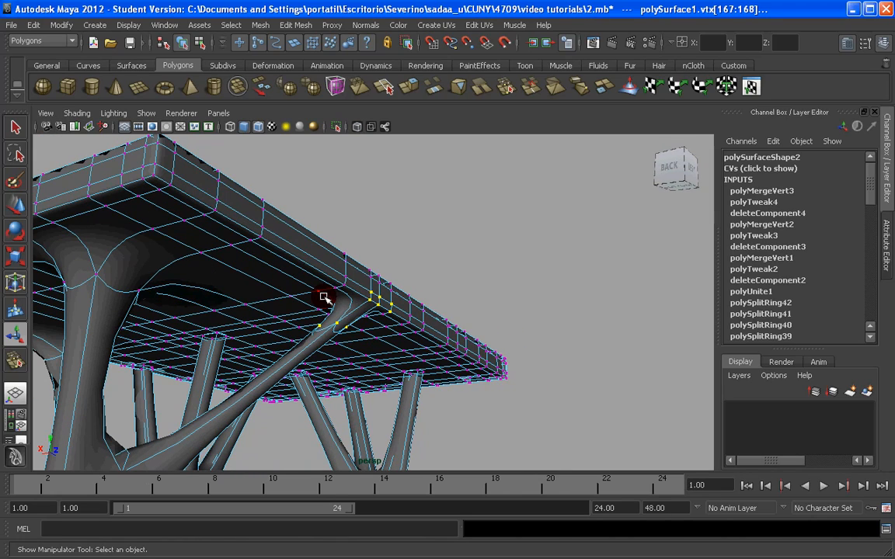
pyautogui.moveTo(324, 293); pyautogui.dragTo(353, 275, button='right')
pyautogui.keyDown('alt'); pyautogui.moveTo(353, 275); pyautogui.dragTo(474, 322); pyautogui.keyUp('alt')
pyautogui.keyDown('alt'); pyautogui.moveTo(474, 322); pyautogui.dragTo(467, 278); pyautogui.keyUp('alt')
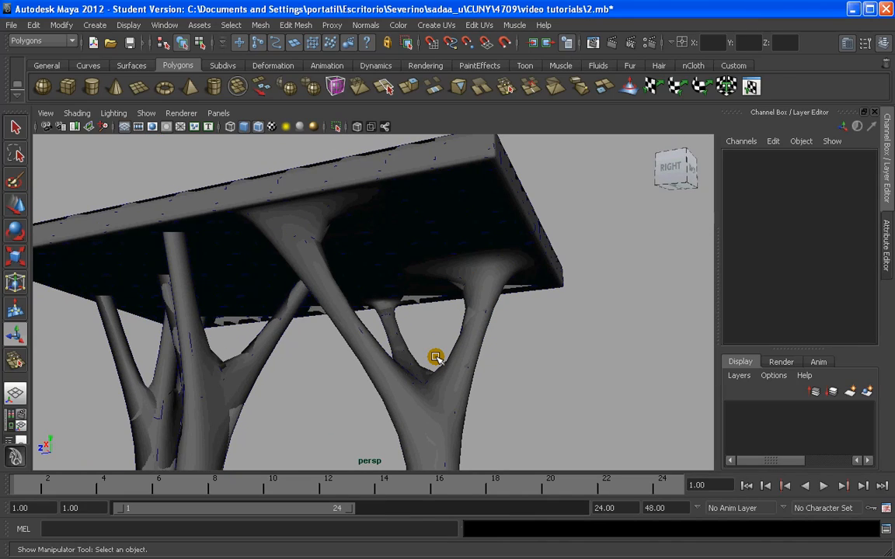
pyautogui.keyDown('alt'); pyautogui.moveTo(436, 358); pyautogui.dragTo(247, 323); pyautogui.keyUp('alt')
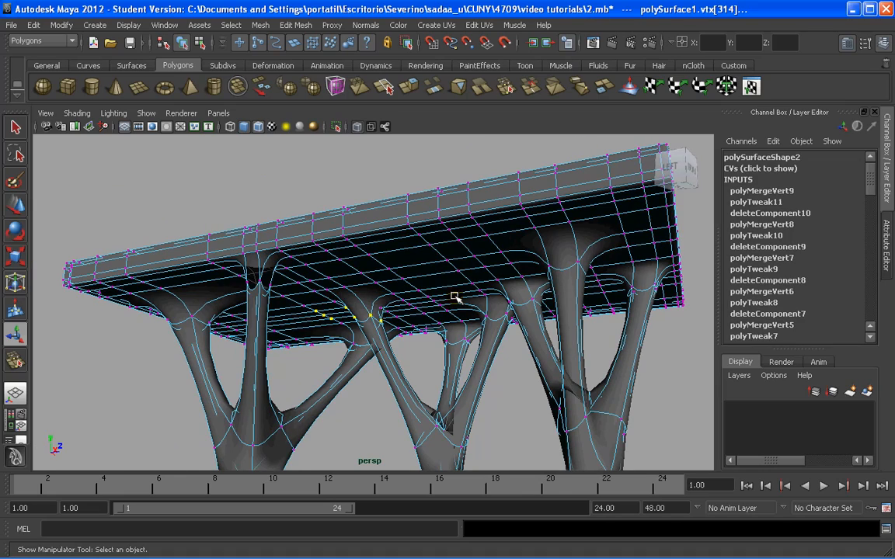
# Return the fully welded mesh to object mode, deselect it and turn off X-Ray shading.
pyautogui.moveTo(401, 303); pyautogui.dragTo(423, 275, button='right')
pyautogui.click(320, 242)
pyautogui.scroll(-3, 334, 285)
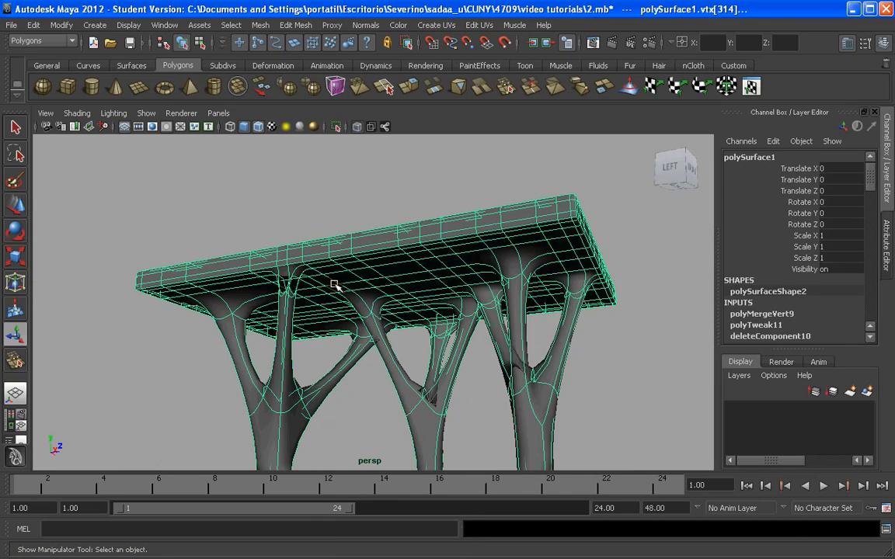
pyautogui.click(138, 136)
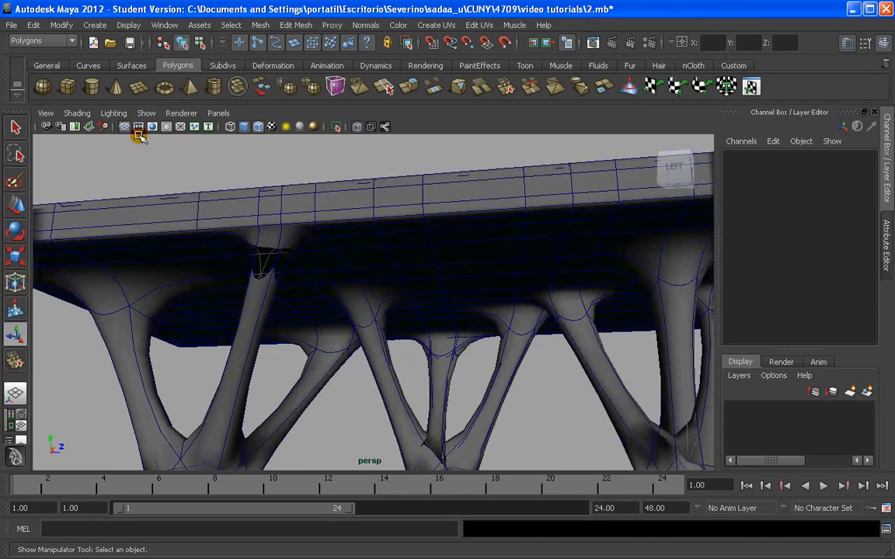
pyautogui.click(77, 113)
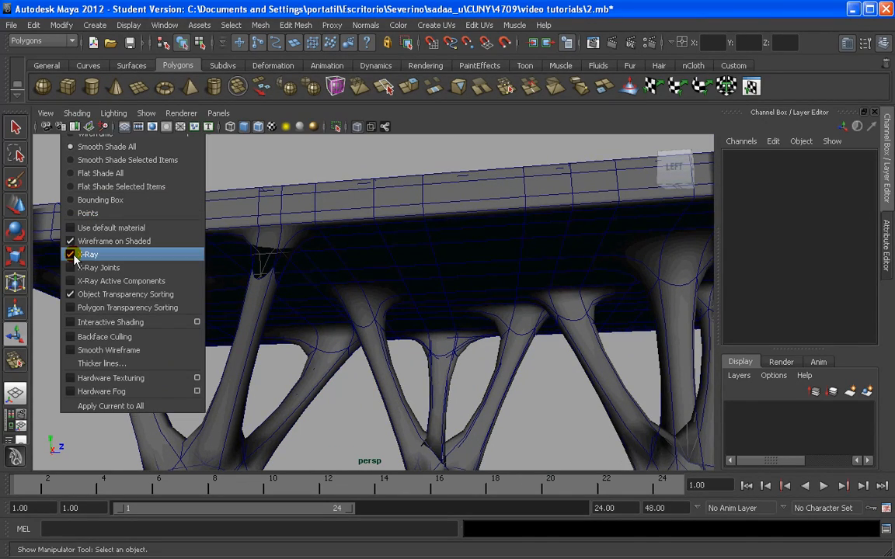
pyautogui.click(78, 255)
# Examine the smoothed joints between the branching legs and the slab from all sides.
pyautogui.keyDown('alt'); pyautogui.moveTo(325, 267); pyautogui.dragTo(377, 287); pyautogui.keyUp('alt')
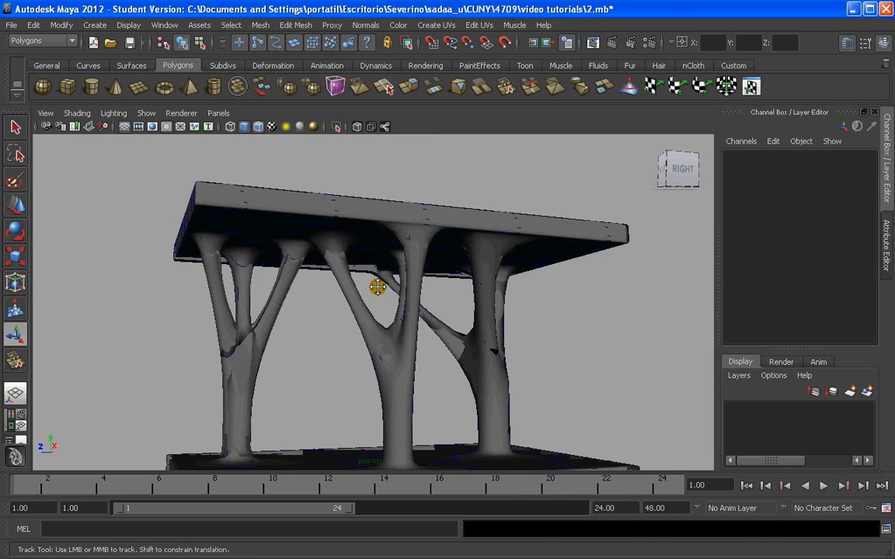
pyautogui.keyDown('alt'); pyautogui.moveTo(377, 287); pyautogui.dragTo(424, 287, button='middle'); pyautogui.keyUp('alt')
pyautogui.scroll(5, 332, 234)
pyautogui.keyDown('alt'); pyautogui.moveTo(363, 312); pyautogui.dragTo(408, 302); pyautogui.keyUp('alt')
pyautogui.scroll(-5, 369, 313)
pyautogui.scroll(4, 340, 317)
pyautogui.keyDown('alt'); pyautogui.moveTo(407, 302); pyautogui.dragTo(426, 354, button='middle'); pyautogui.keyUp('alt')
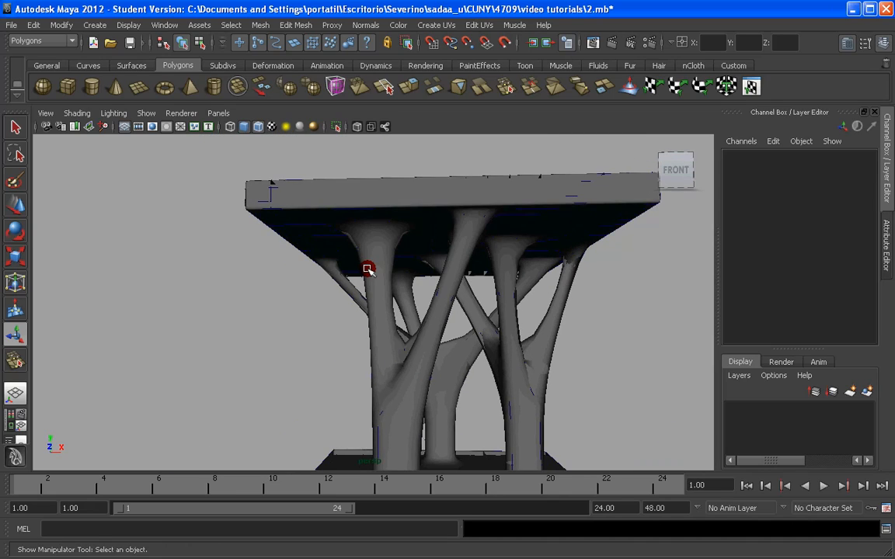
pyautogui.keyDown('alt'); pyautogui.moveTo(367, 268); pyautogui.dragTo(471, 330); pyautogui.keyUp('alt')
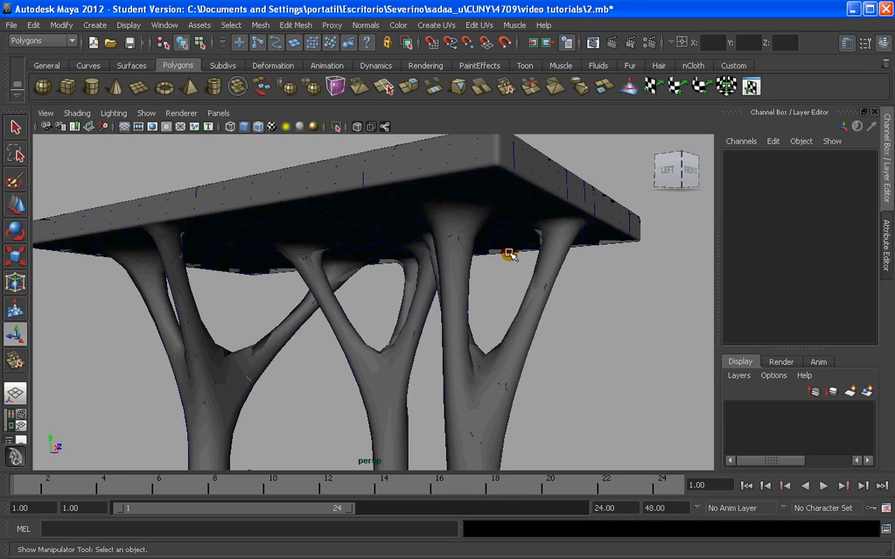
pyautogui.keyDown('alt'); pyautogui.moveTo(508, 254); pyautogui.dragTo(419, 235); pyautogui.keyUp('alt')
# Insert an edge loop around the upper part of the front leg, just below the slab.
pyautogui.click(420, 226)
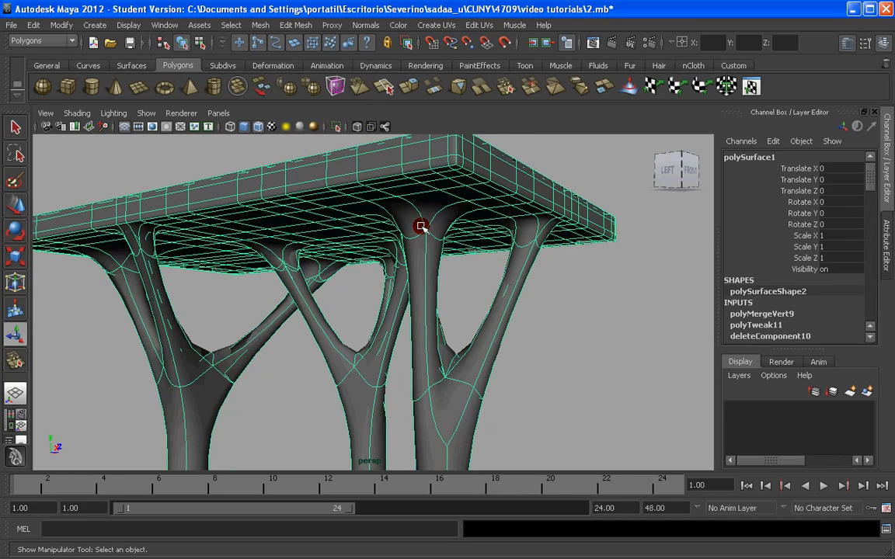
pyautogui.keyDown('shift'); pyautogui.rightClick(418, 215); pyautogui.keyUp('shift')
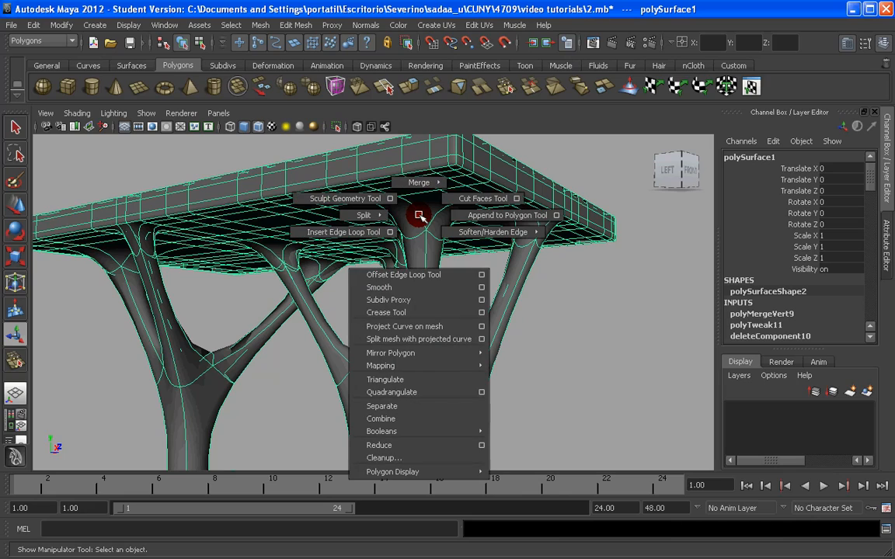
pyautogui.moveTo(419, 215); pyautogui.dragTo(366, 233, button='right')
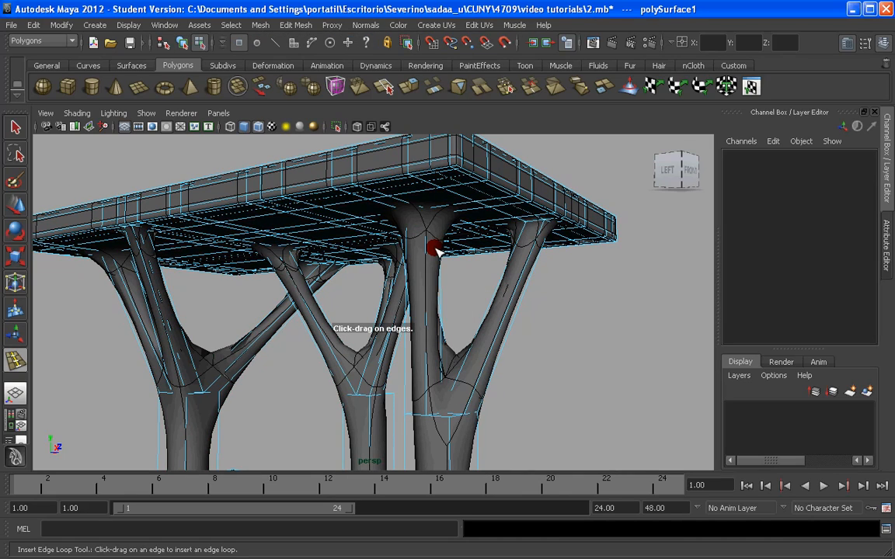
pyautogui.scroll(3, 279, 283)
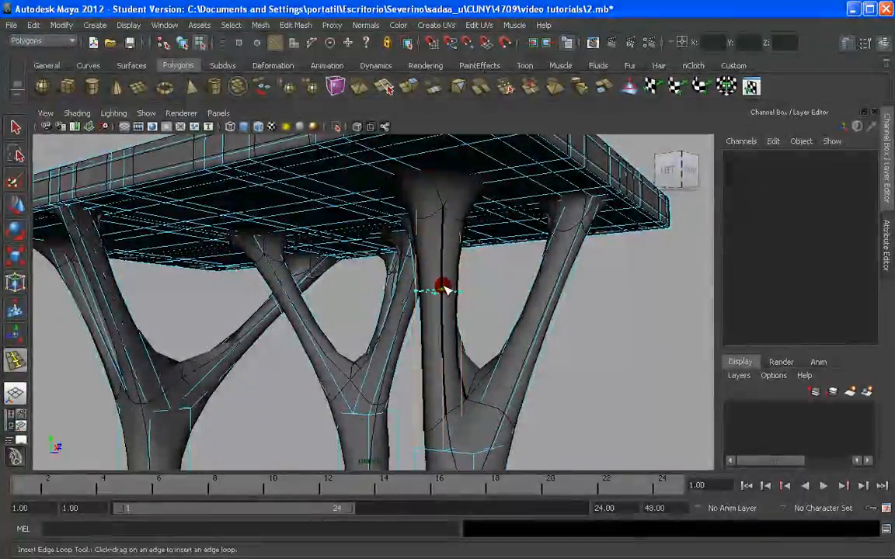
pyautogui.moveTo(444, 286); pyautogui.dragTo(443, 220)
# Insert edge loops around two more branching legs, between their forks and the slab.
pyautogui.keyDown('alt'); pyautogui.moveTo(444, 220); pyautogui.dragTo(459, 288); pyautogui.keyUp('alt')
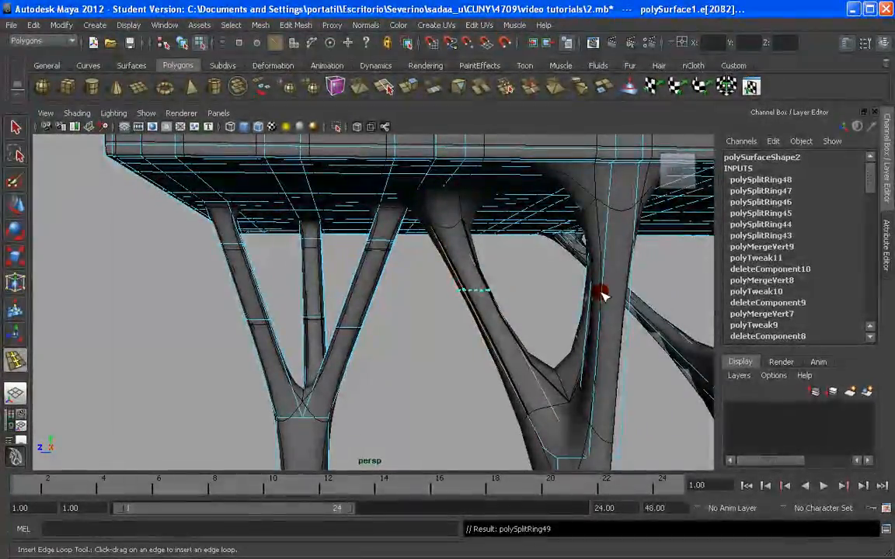
pyautogui.moveTo(606, 296); pyautogui.dragTo(607, 297)
pyautogui.keyDown('alt'); pyautogui.moveTo(677, 341); pyautogui.dragTo(433, 330); pyautogui.keyUp('alt')
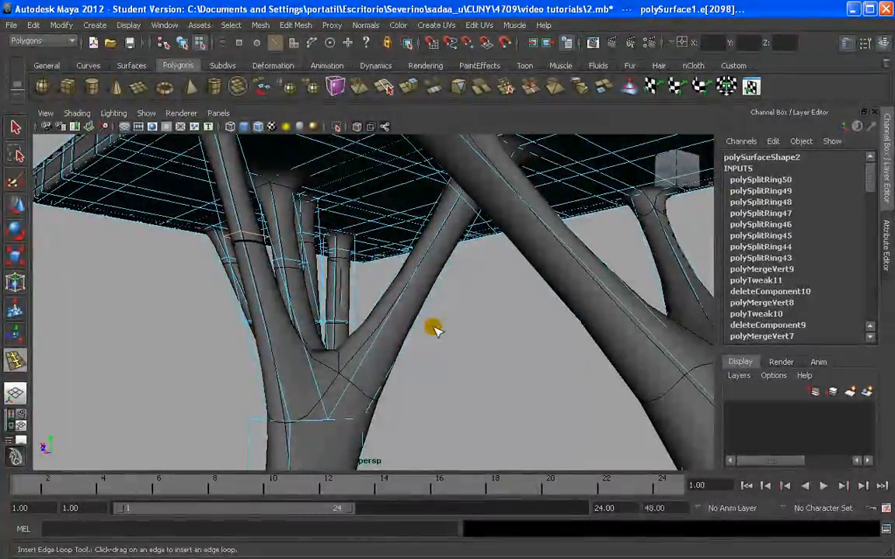
pyautogui.moveTo(419, 266); pyautogui.dragTo(435, 256)
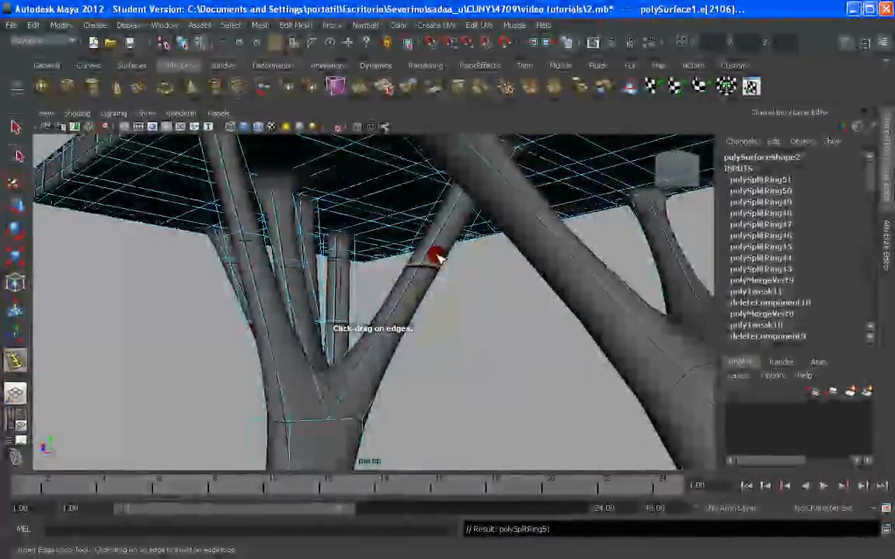
pyautogui.scroll(-3, 515, 300)
pyautogui.keyDown('alt'); pyautogui.moveTo(514, 302); pyautogui.dragTo(529, 257); pyautogui.keyUp('alt')
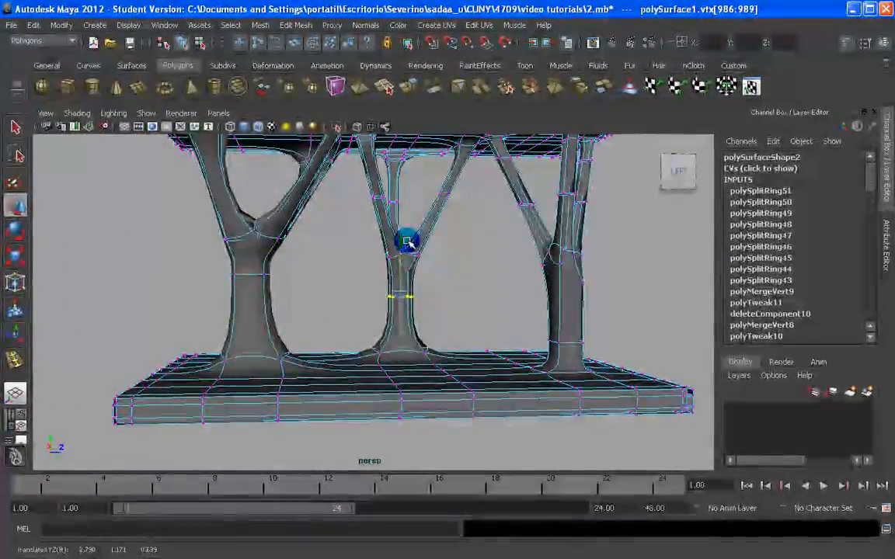
# Select the ring of vertices near the foot of the end trunk beside the middle one.
pyautogui.scroll(5, 455, 287)
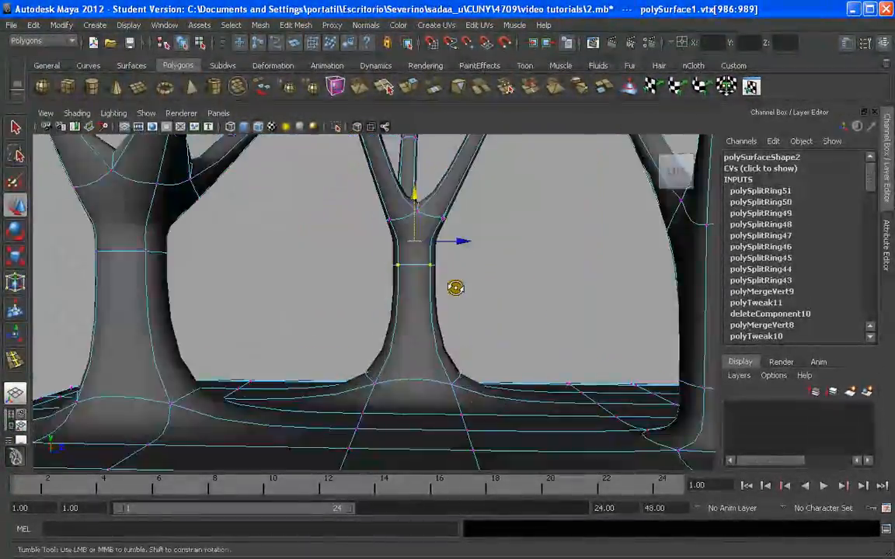
pyautogui.scroll(-4, 437, 336)
pyautogui.keyDown('alt'); pyautogui.moveTo(455, 288); pyautogui.dragTo(514, 310); pyautogui.keyUp('alt')
pyautogui.moveTo(500, 271); pyautogui.dragTo(566, 306)
# Examine the trunk bases, forks and branches for how the edge loops shape the smoothed mesh.
pyautogui.keyDown('alt'); pyautogui.moveTo(573, 292); pyautogui.dragTo(543, 375); pyautogui.keyUp('alt')
pyautogui.scroll(5, 520, 342)
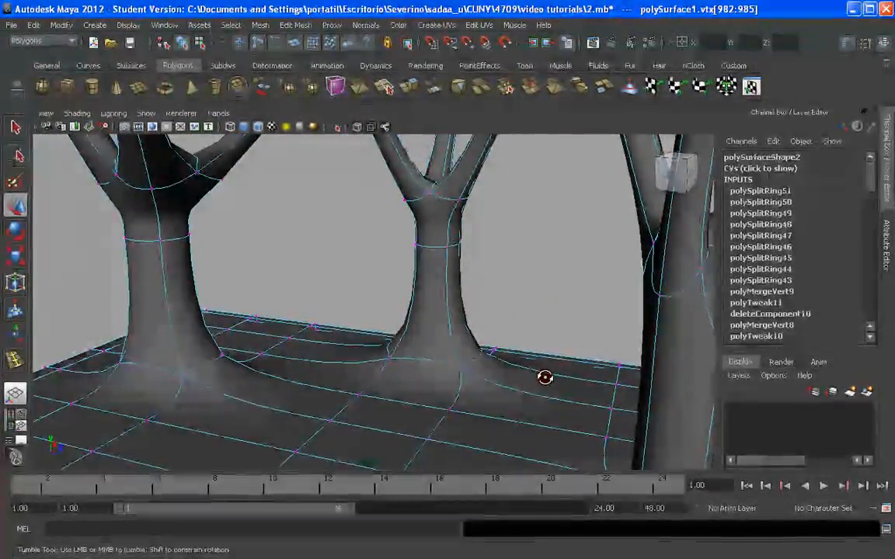
pyautogui.keyDown('alt'); pyautogui.moveTo(543, 375); pyautogui.dragTo(453, 243, button='middle'); pyautogui.keyUp('alt')
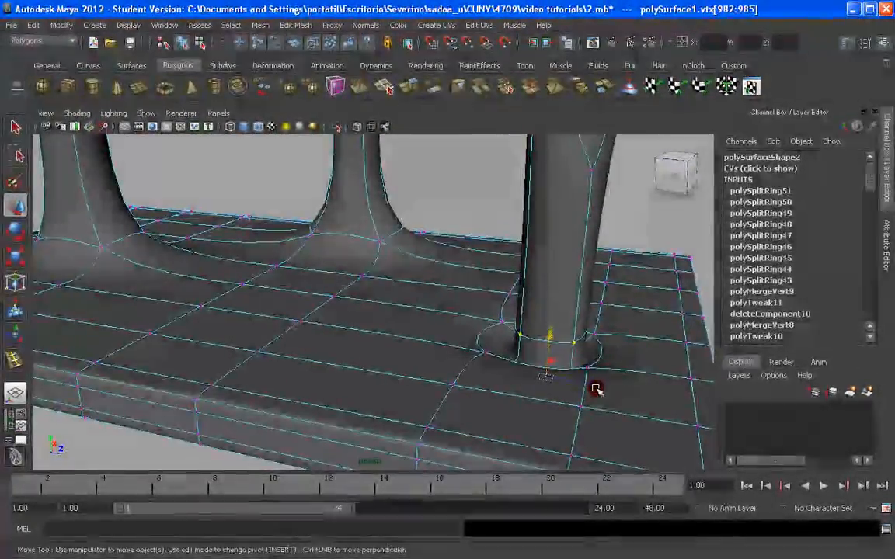
pyautogui.scroll(-3, 595, 387)
pyautogui.keyDown('alt'); pyautogui.moveTo(525, 353); pyautogui.dragTo(420, 319); pyautogui.keyUp('alt')
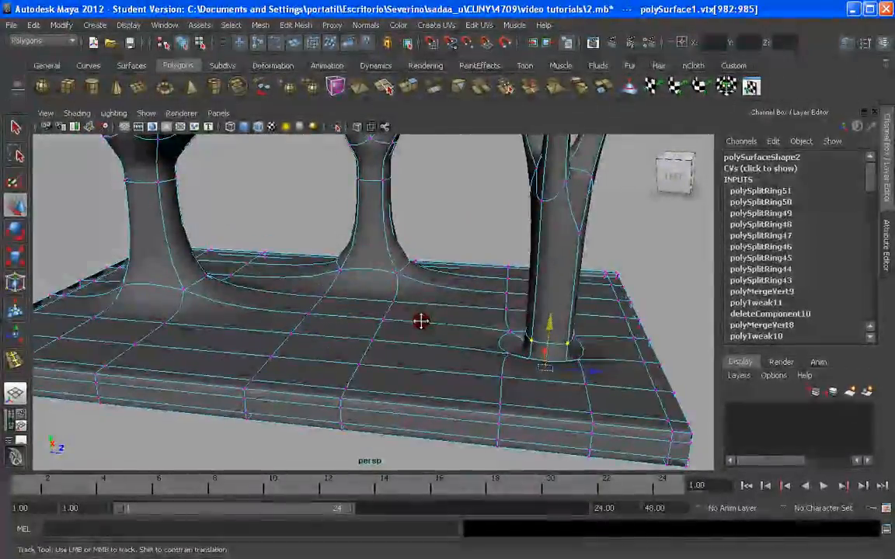
pyautogui.scroll(-3, 419, 319)
pyautogui.keyDown('alt'); pyautogui.moveTo(397, 239); pyautogui.dragTo(394, 339, button='middle'); pyautogui.keyUp('alt')
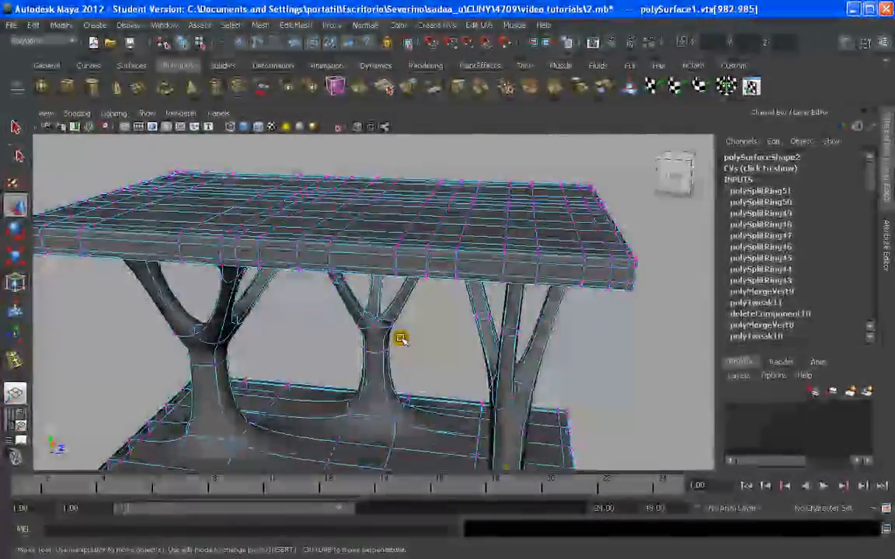
pyautogui.scroll(4, 428, 275)
pyautogui.scroll(-4, 428, 275)
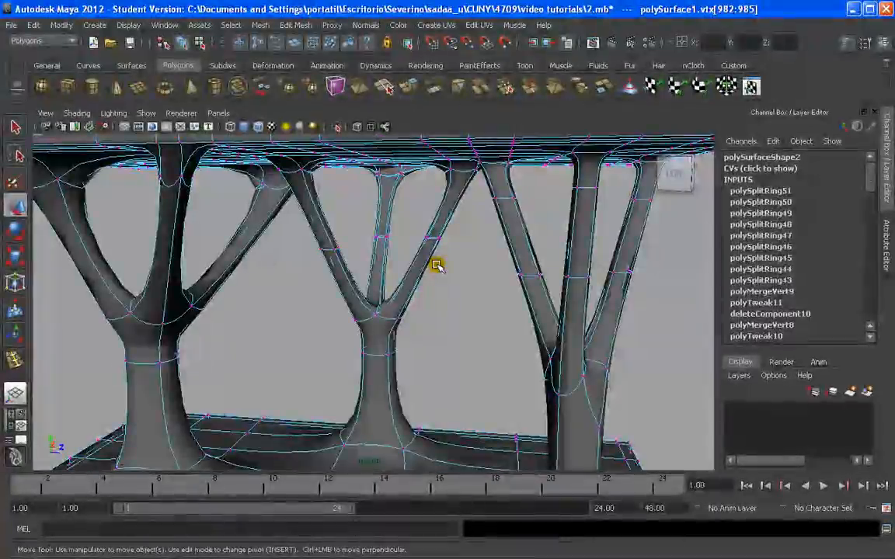
# Select and move the mid-height vertex rings on the middle trunk's slanted branches to adjust their shape.
pyautogui.moveTo(415, 225); pyautogui.dragTo(455, 259)
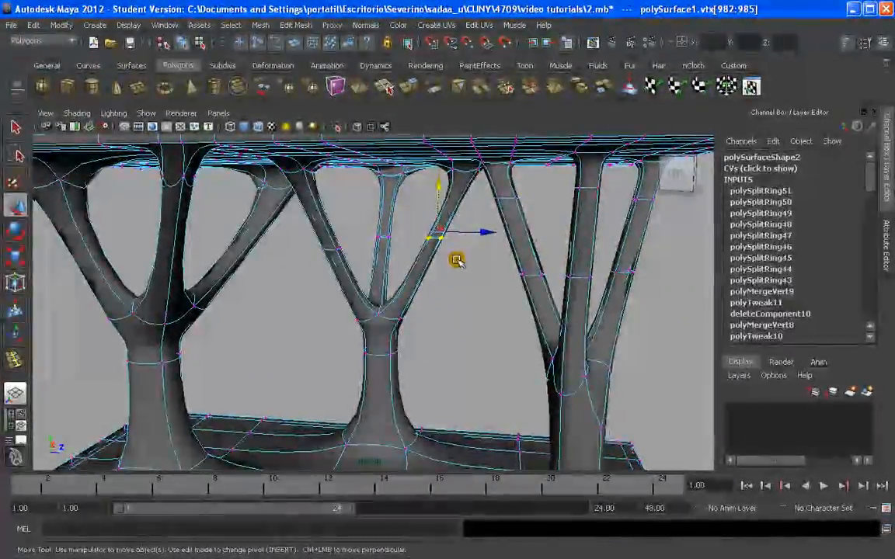
pyautogui.scroll(4, 441, 244)
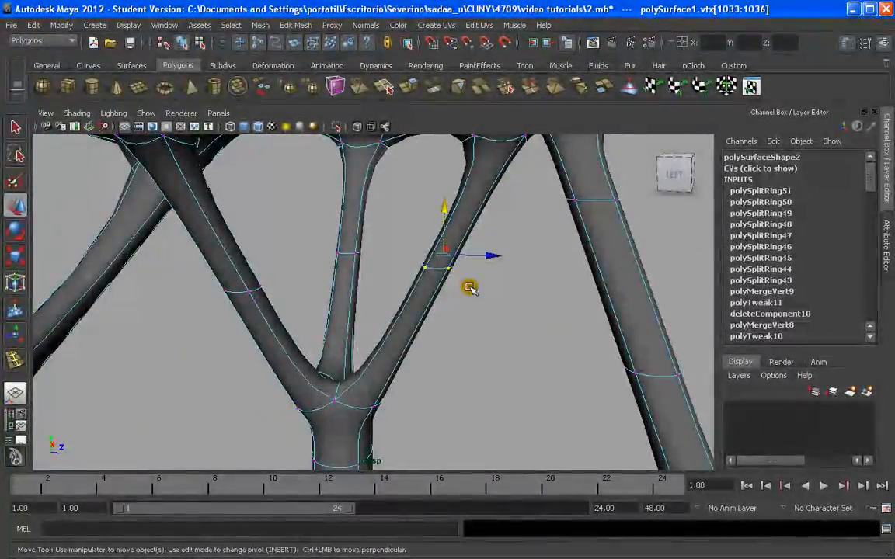
pyautogui.moveTo(451, 257); pyautogui.dragTo(597, 260)
pyautogui.keyDown('alt'); pyautogui.moveTo(474, 270); pyautogui.dragTo(516, 208); pyautogui.keyUp('alt')
pyautogui.keyDown('alt'); pyautogui.moveTo(483, 196); pyautogui.dragTo(367, 260); pyautogui.keyUp('alt')
pyautogui.moveTo(177, 280); pyautogui.dragTo(320, 295)
pyautogui.moveTo(240, 267); pyautogui.dragTo(207, 264)
# Scale up the vertex ring at the end trunk's foot, raise it slightly above the base slab, and return to object mode.
pyautogui.keyDown('alt'); pyautogui.moveTo(525, 282); pyautogui.dragTo(444, 221, button='middle'); pyautogui.keyUp('alt')
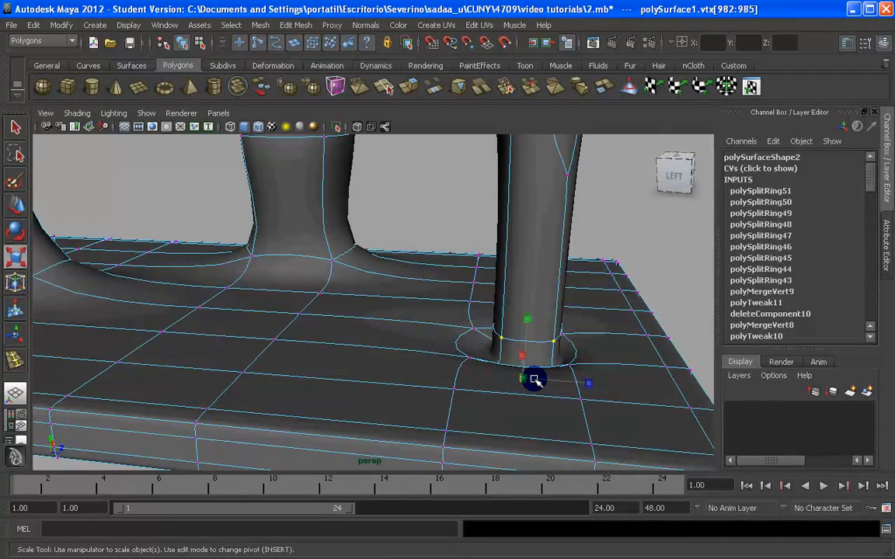
pyautogui.moveTo(534, 379); pyautogui.dragTo(586, 379)
pyautogui.press('w')
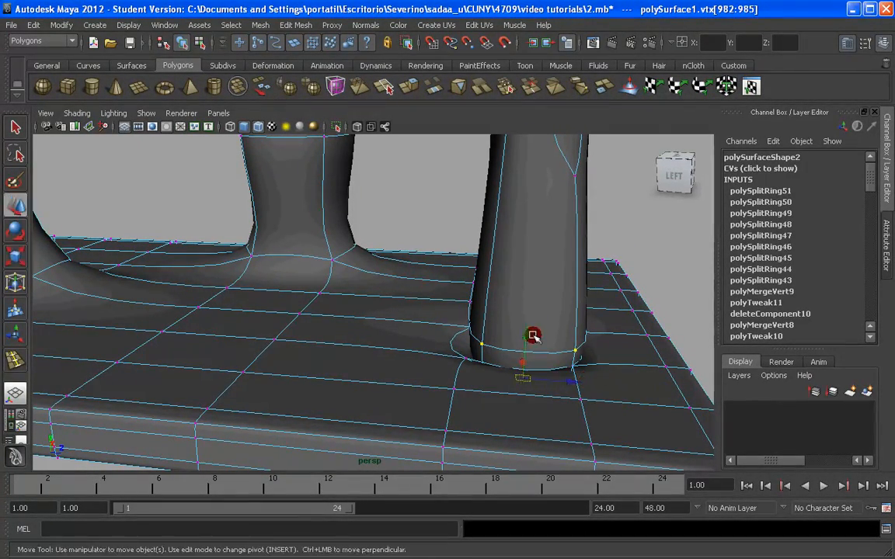
pyautogui.moveTo(532, 336); pyautogui.dragTo(326, 298)
pyautogui.scroll(-5, 521, 293)
pyautogui.moveTo(393, 293); pyautogui.dragTo(455, 275, button='right')
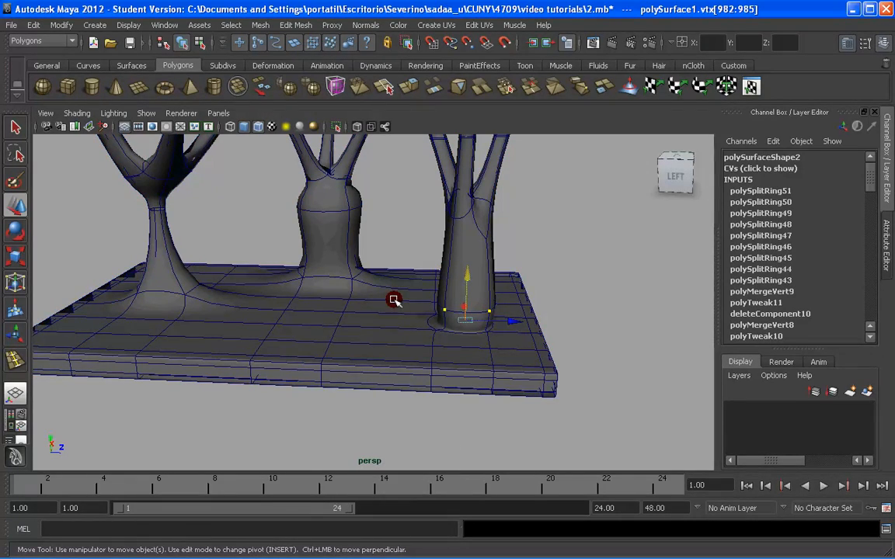
# Insert two edge loops across the base slab's width, one on each side of the middle trunk's foot.
pyautogui.click(392, 295)
pyautogui.keyDown('shift'); pyautogui.moveTo(393, 292); pyautogui.dragTo(387, 262, button='right'); pyautogui.keyUp('shift')
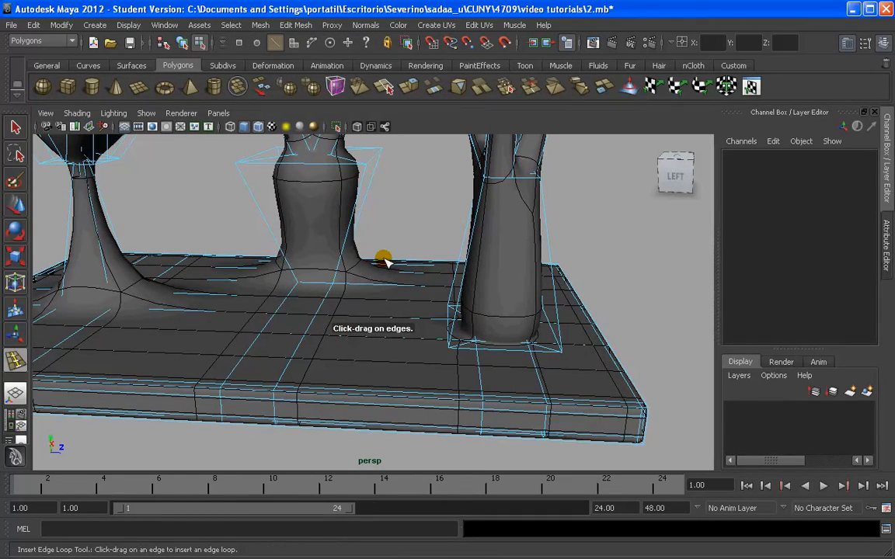
pyautogui.moveTo(332, 390); pyautogui.dragTo(297, 391)
pyautogui.moveTo(204, 385); pyautogui.dragTo(205, 385)
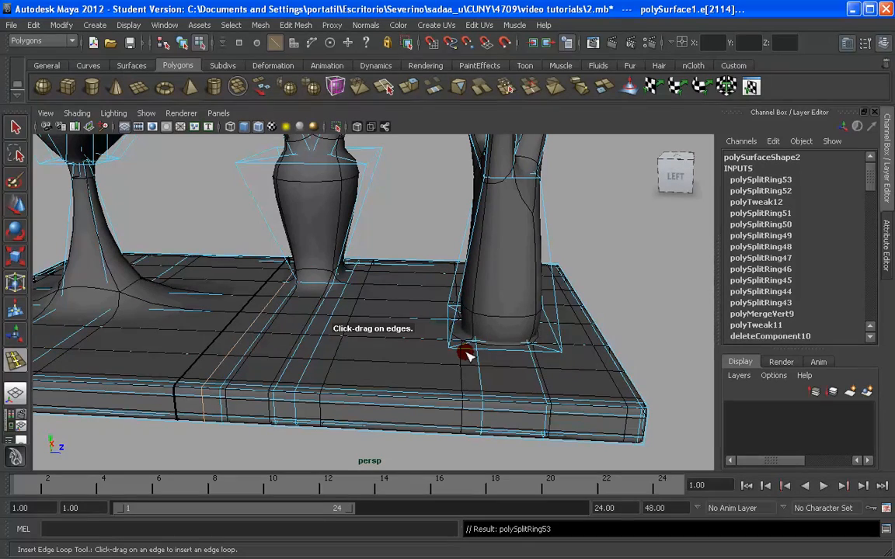
# Insert two edge loops along the base slab's length, one on each side of the middle trunk's foot.
pyautogui.keyDown('alt'); pyautogui.moveTo(459, 352); pyautogui.dragTo(389, 345); pyautogui.keyUp('alt')
pyautogui.moveTo(384, 407); pyautogui.dragTo(369, 409)
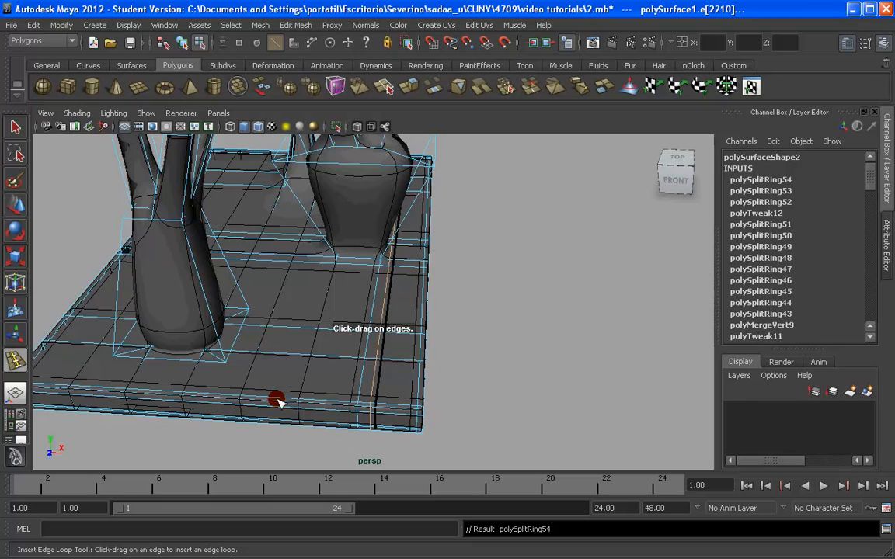
pyautogui.moveTo(277, 401); pyautogui.dragTo(281, 403)
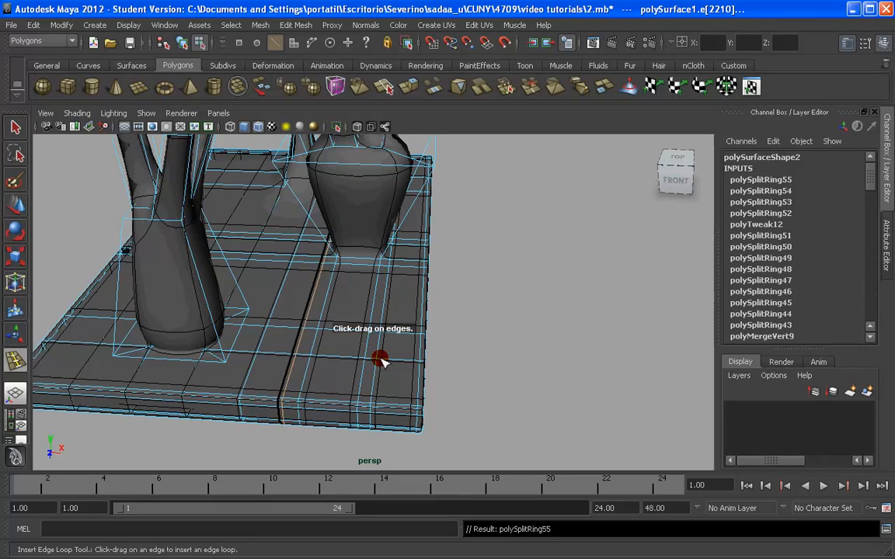
# Select the two base vertices on one side of the flared end trunk and move them outward along X to widen its foot.
pyautogui.keyDown('alt'); pyautogui.moveTo(380, 359); pyautogui.dragTo(374, 309); pyautogui.keyUp('alt')
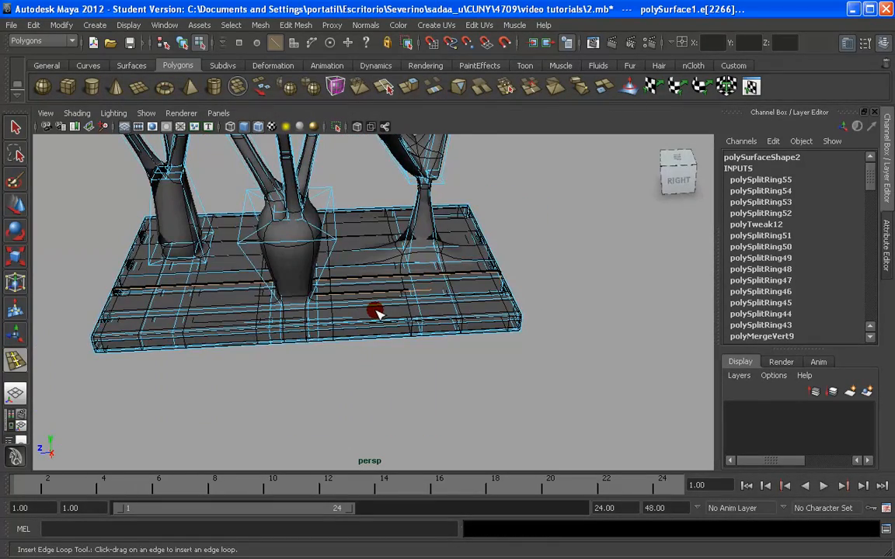
pyautogui.keyDown('alt'); pyautogui.moveTo(376, 312); pyautogui.dragTo(439, 209, button='right'); pyautogui.keyUp('alt')
pyautogui.keyDown('alt'); pyautogui.moveTo(437, 209); pyautogui.dragTo(400, 250); pyautogui.keyUp('alt')
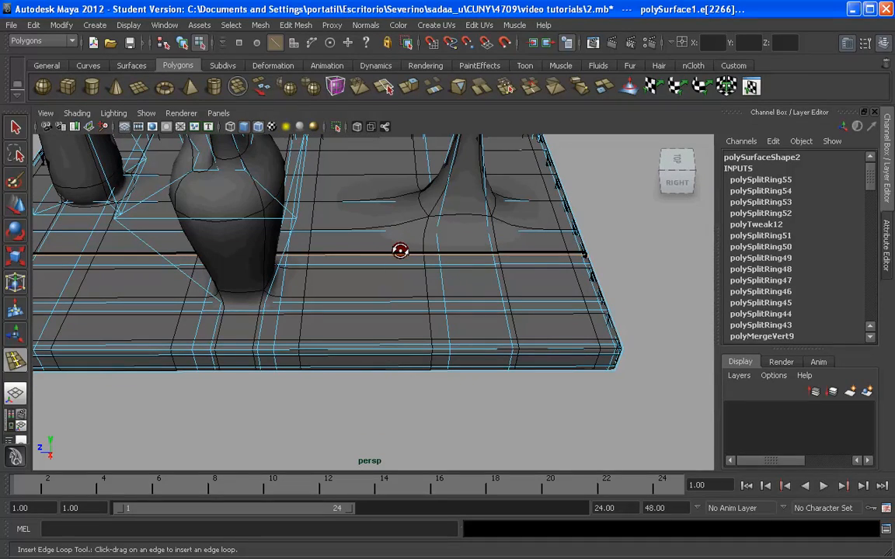
pyautogui.moveTo(489, 232); pyautogui.dragTo(529, 213, button='right')
pyautogui.press('q')
pyautogui.moveTo(472, 231); pyautogui.dragTo(433, 227, button='right')
pyautogui.moveTo(432, 227); pyautogui.dragTo(433, 226, button='right')
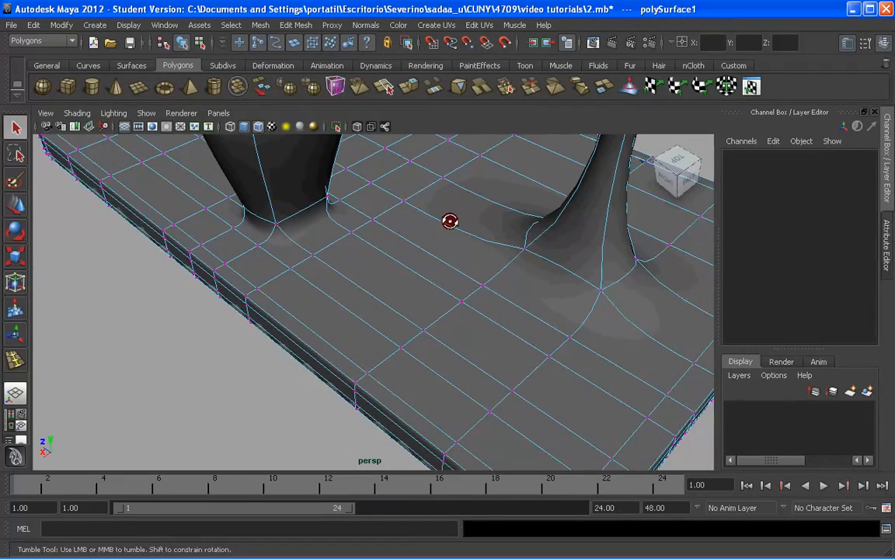
pyautogui.click(526, 254)
pyautogui.keyDown('shift'); pyautogui.click(602, 294); pyautogui.keyUp('shift')
pyautogui.keyDown('alt'); pyautogui.moveTo(602, 294); pyautogui.dragTo(623, 306); pyautogui.keyUp('alt')
pyautogui.press('w')
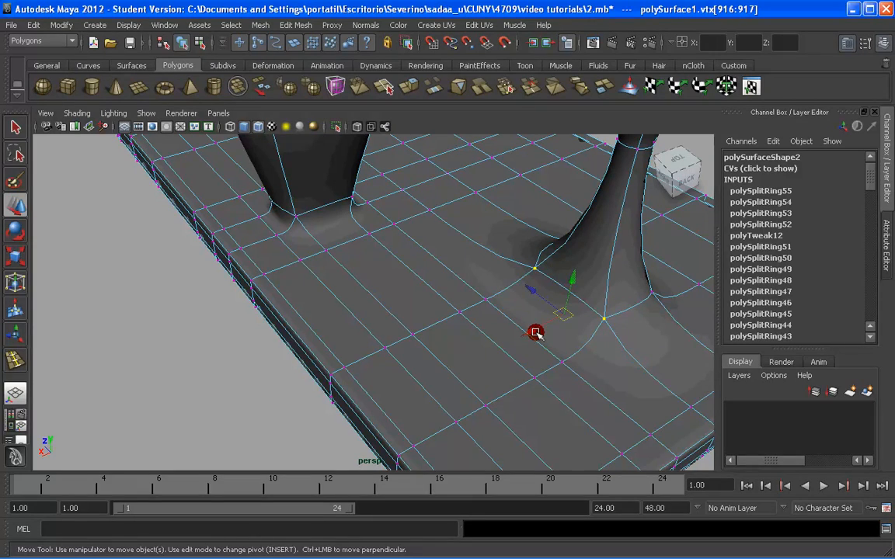
pyautogui.moveTo(535, 332); pyautogui.dragTo(570, 270)
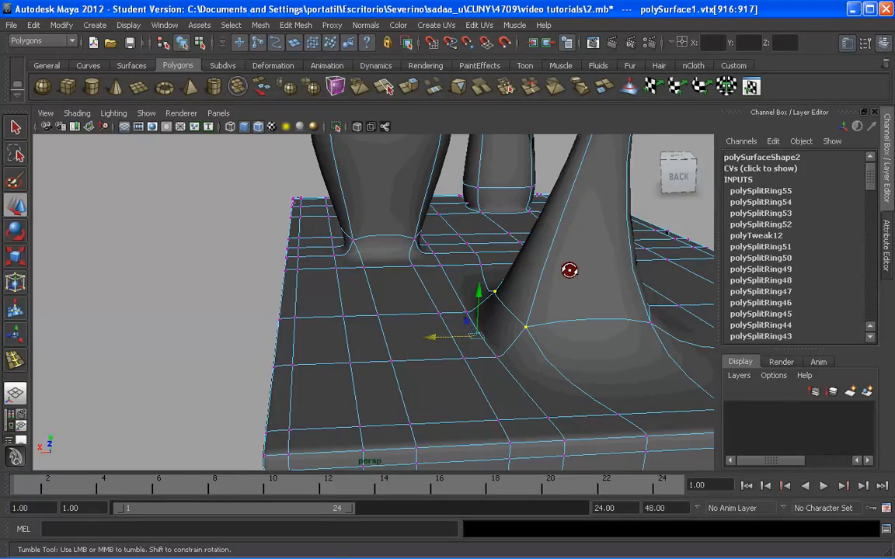
# Select the two base vertices on the flared trunk's opposite side and move them outward along X.
pyautogui.keyDown('alt'); pyautogui.moveTo(567, 266); pyautogui.dragTo(582, 314); pyautogui.keyUp('alt')
pyautogui.click(583, 314)
pyautogui.scroll(-3, 621, 286)
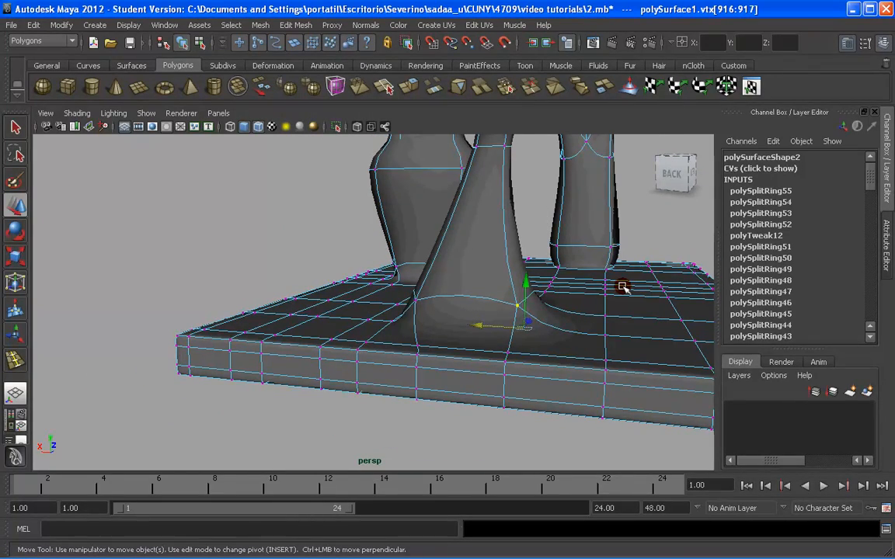
pyautogui.keyDown('alt'); pyautogui.moveTo(622, 286); pyautogui.dragTo(495, 320); pyautogui.keyUp('alt')
pyautogui.keyDown('shift'); pyautogui.click(493, 321); pyautogui.keyUp('shift')
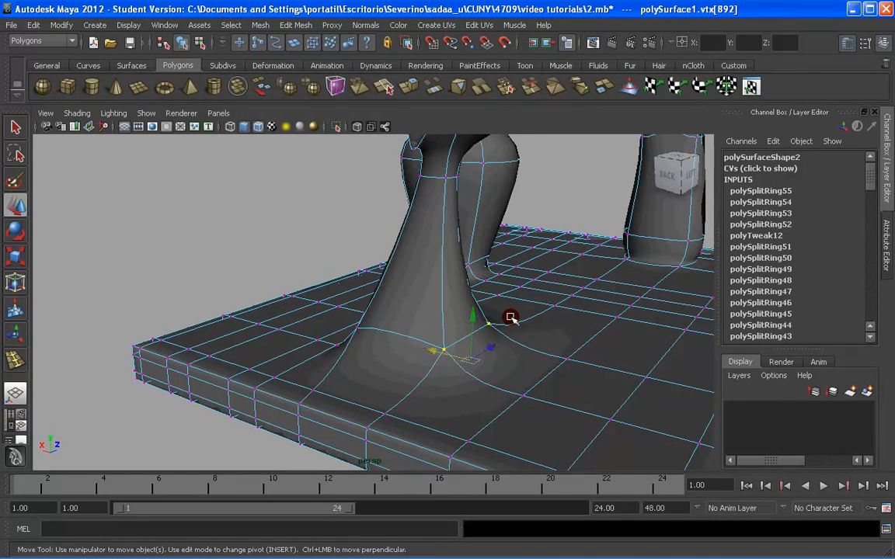
pyautogui.moveTo(510, 317); pyautogui.dragTo(506, 366, button='middle')
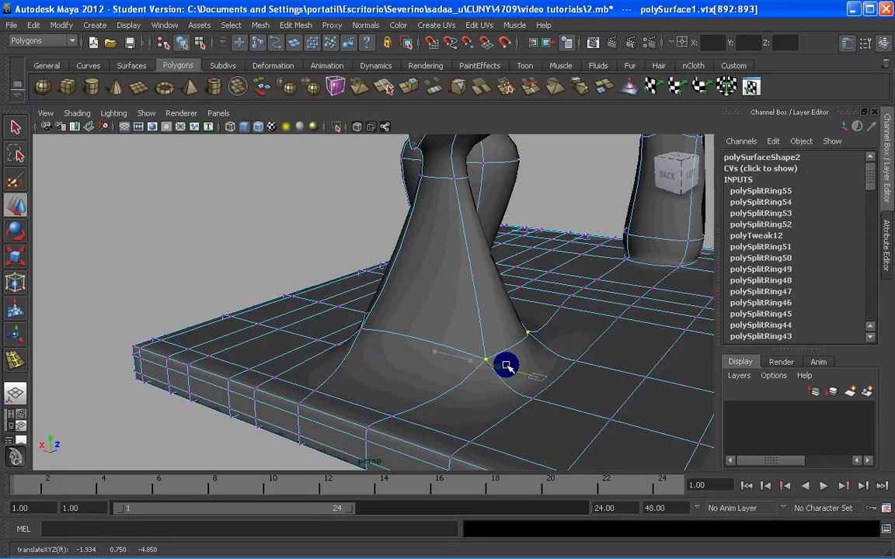
# Leave vertex editing and examine the flared trunk's foot and the whole table from several angles.
pyautogui.keyDown('alt'); pyautogui.moveTo(505, 366); pyautogui.dragTo(439, 349); pyautogui.keyUp('alt')
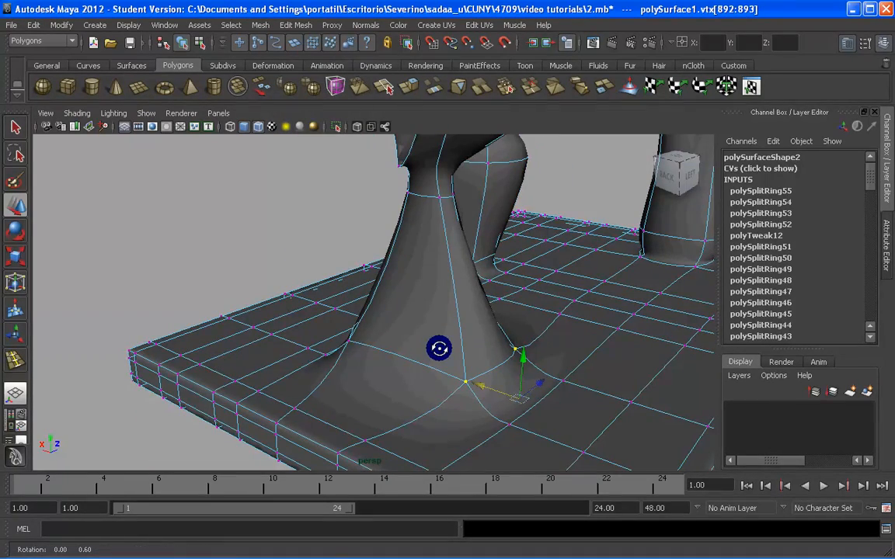
pyautogui.scroll(-3, 439, 349)
pyautogui.keyDown('alt'); pyautogui.moveTo(525, 369); pyautogui.dragTo(465, 272); pyautogui.keyUp('alt')
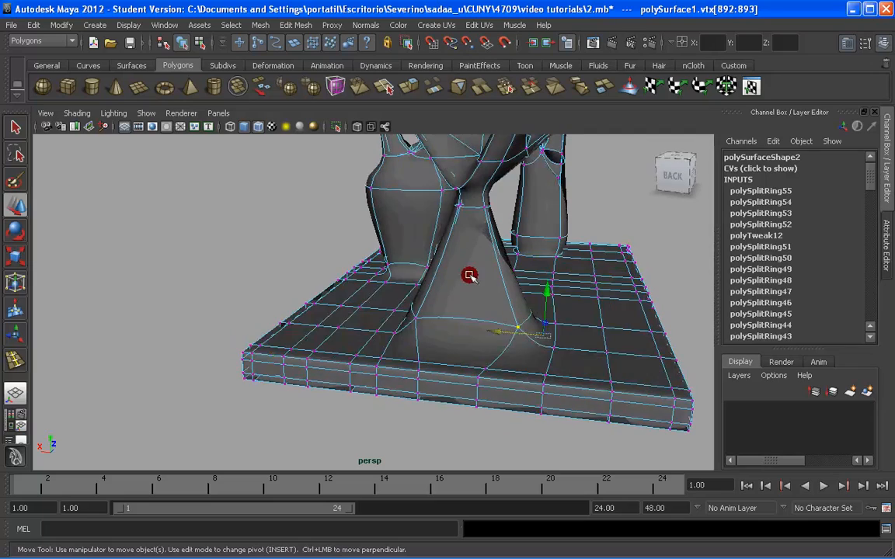
pyautogui.moveTo(469, 275); pyautogui.dragTo(501, 250, button='right')
pyautogui.scroll(-3, 511, 290)
pyautogui.keyDown('alt'); pyautogui.moveTo(511, 290); pyautogui.dragTo(442, 295); pyautogui.keyUp('alt')
pyautogui.keyDown('alt'); pyautogui.moveTo(428, 197); pyautogui.dragTo(428, 207, button='middle'); pyautogui.keyUp('alt')
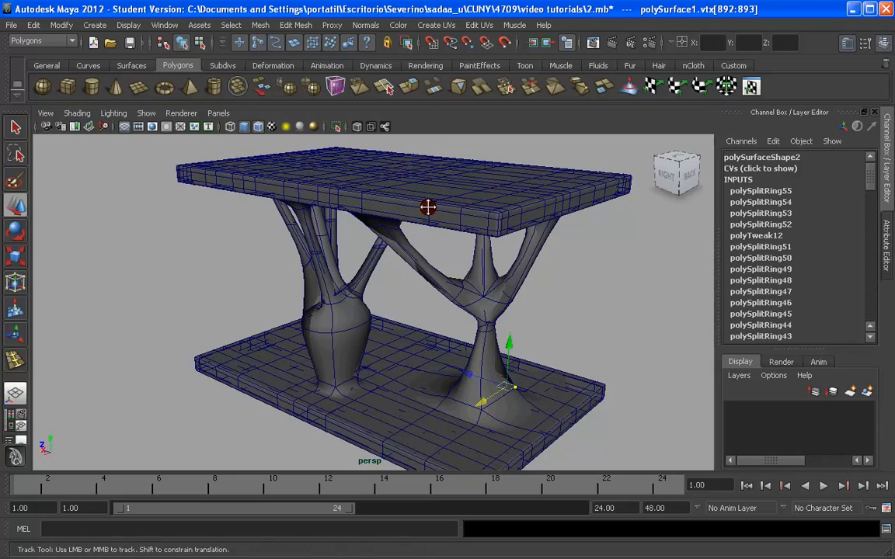
pyautogui.keyDown('alt'); pyautogui.moveTo(428, 207); pyautogui.dragTo(373, 183); pyautogui.keyUp('alt')
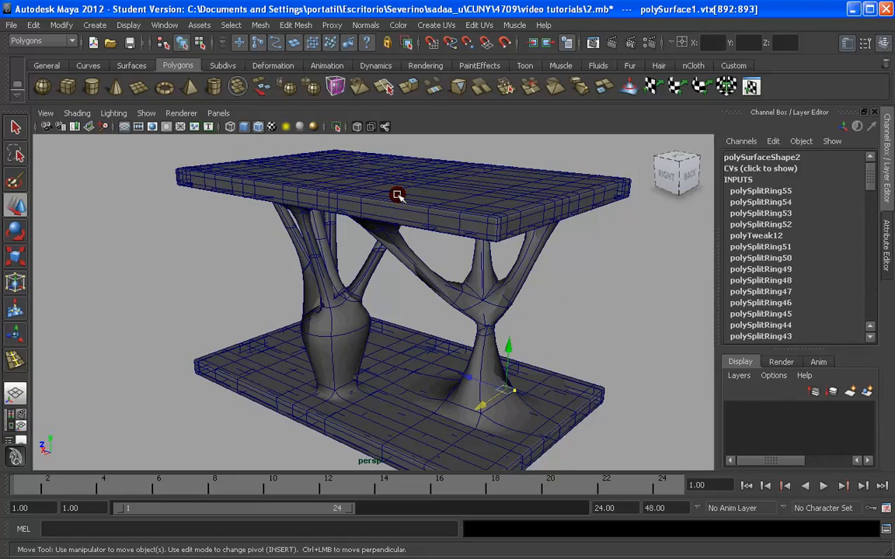